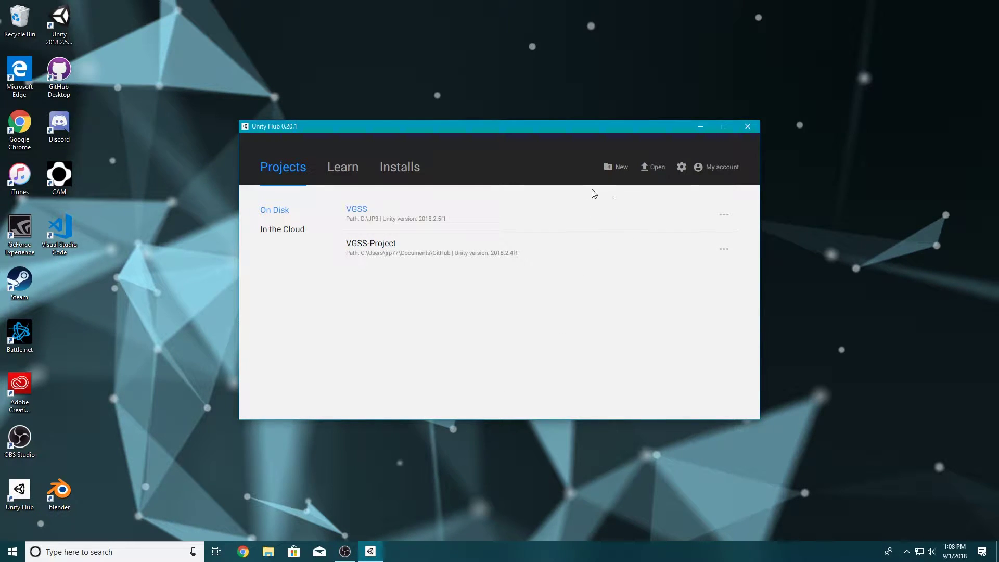
Create the 3D project MakeAHUD-Proj in D:\JGN GAMES\makeahud and open it in the editor.
{"action": "left_click", "coordinate": [615, 172]}
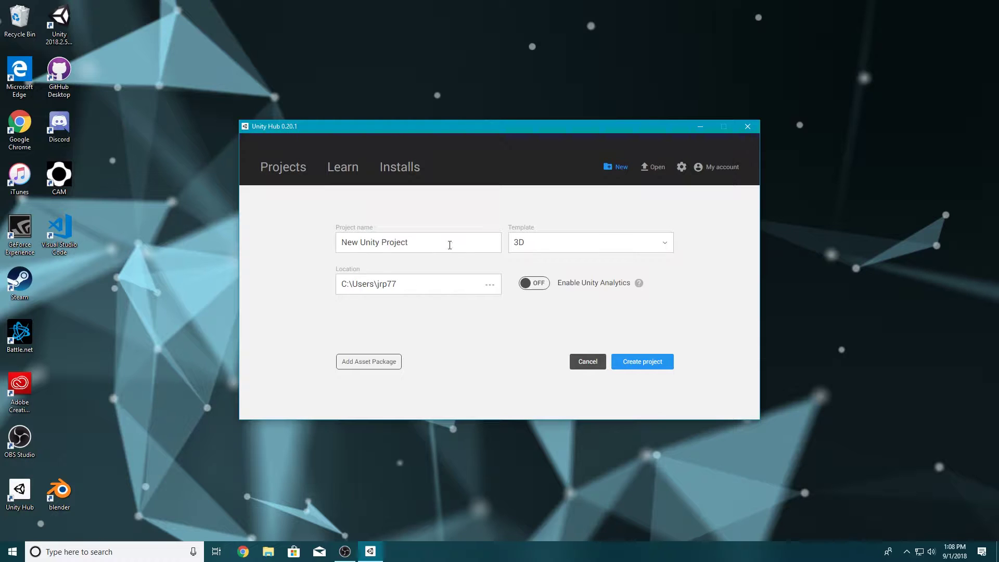
{"action": "triple_click", "coordinate": [450, 245]}
{"action": "type", "text": "MakeAHUD-PR"}
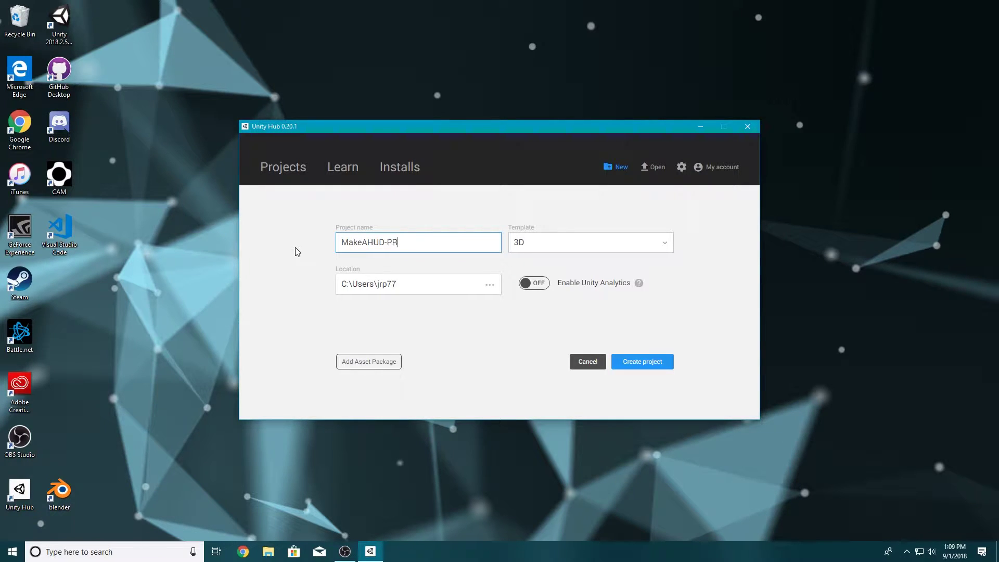
{"action": "left_click", "coordinate": [490, 285]}
{"action": "scroll", "coordinate": [292, 384], "scroll_direction": "down", "scroll_amount": 5}
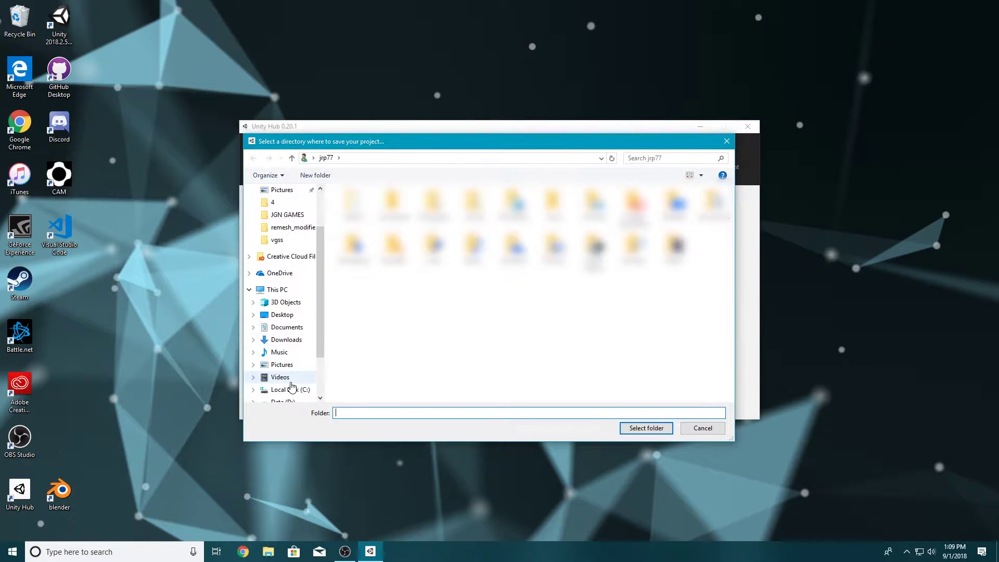
{"action": "left_click", "coordinate": [286, 389]}
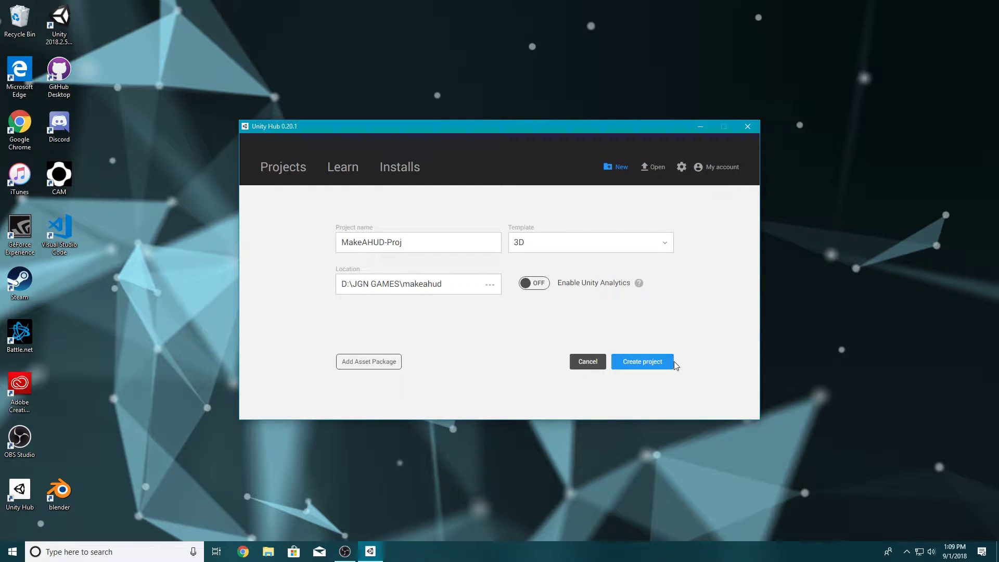
{"action": "left_click", "coordinate": [650, 363]}
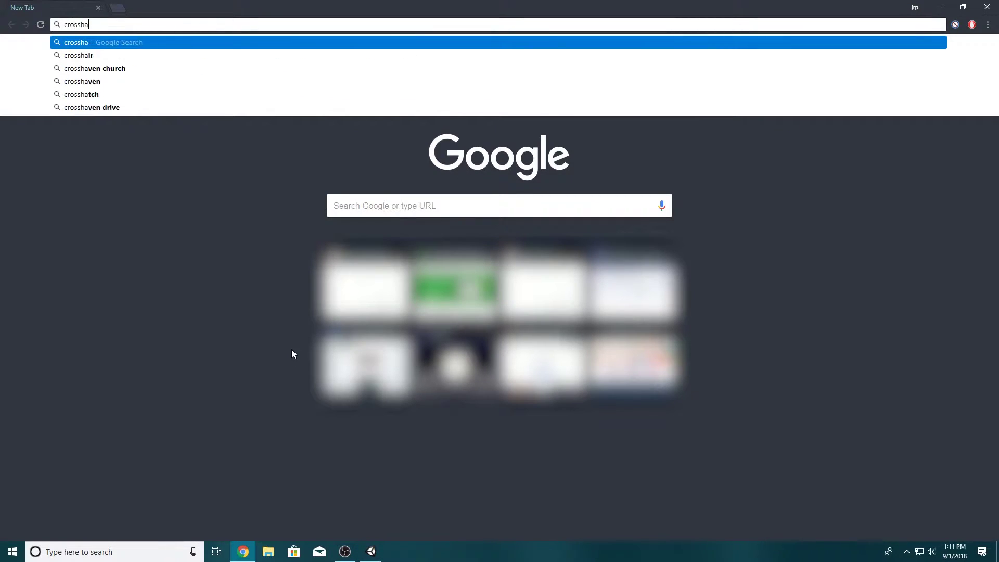
Search Google Images for crosshair and preview the plain black four-bar crosshair.
{"action": "key", "text": "Return"}
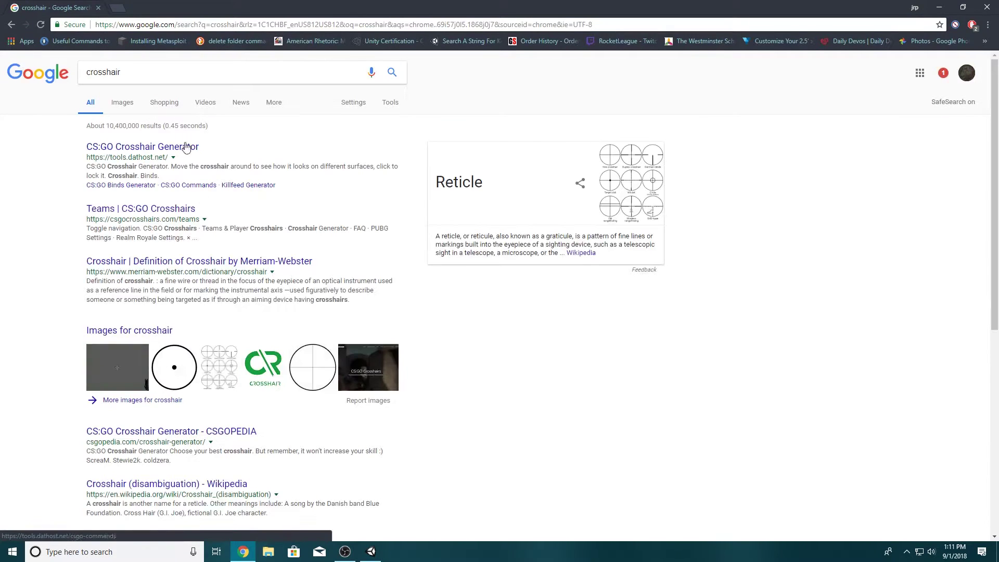
{"action": "left_click", "coordinate": [133, 106]}
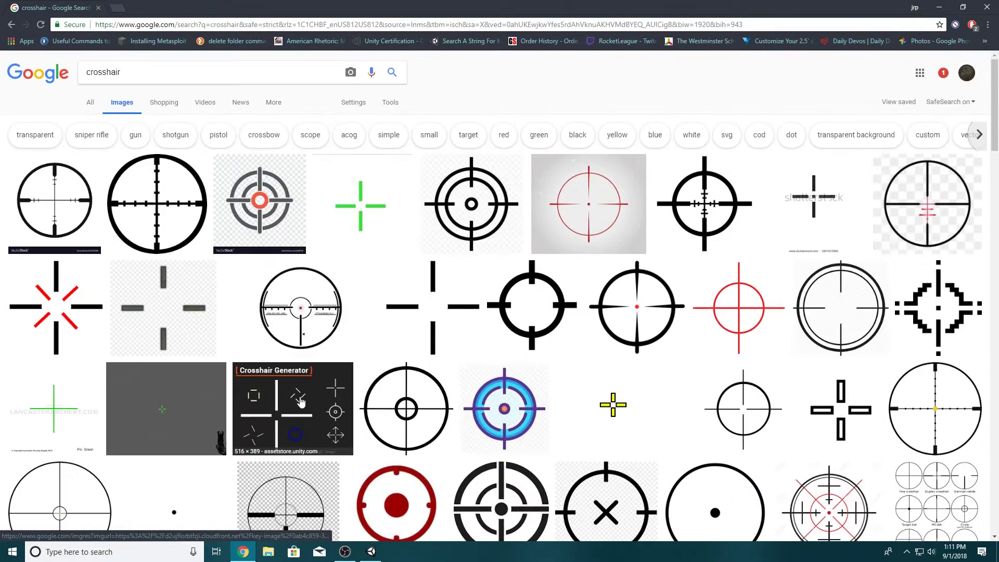
{"action": "left_click", "coordinate": [406, 337]}
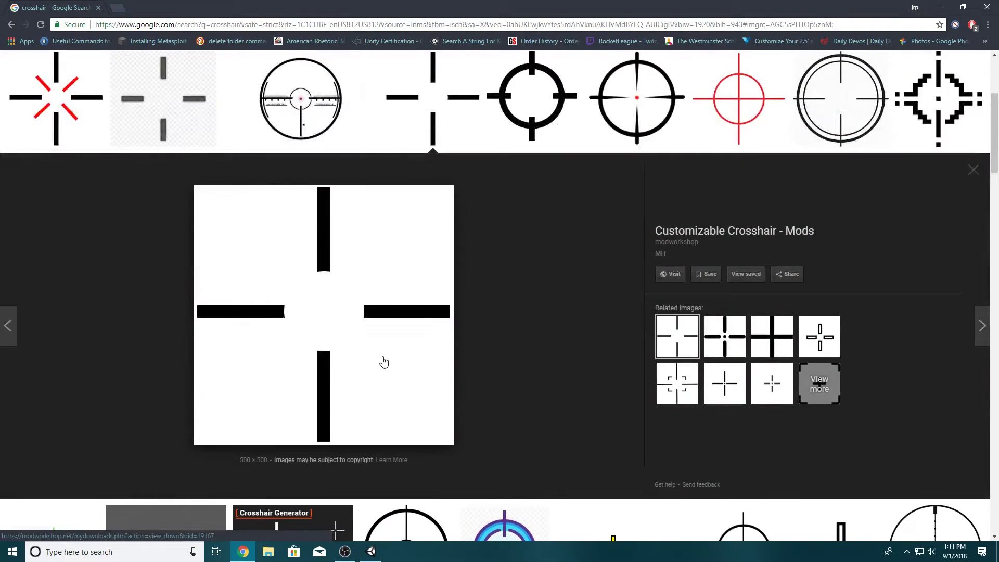
Save the crosshair image to the Data (D:) drive.
{"action": "right_click", "coordinate": [323, 318]}
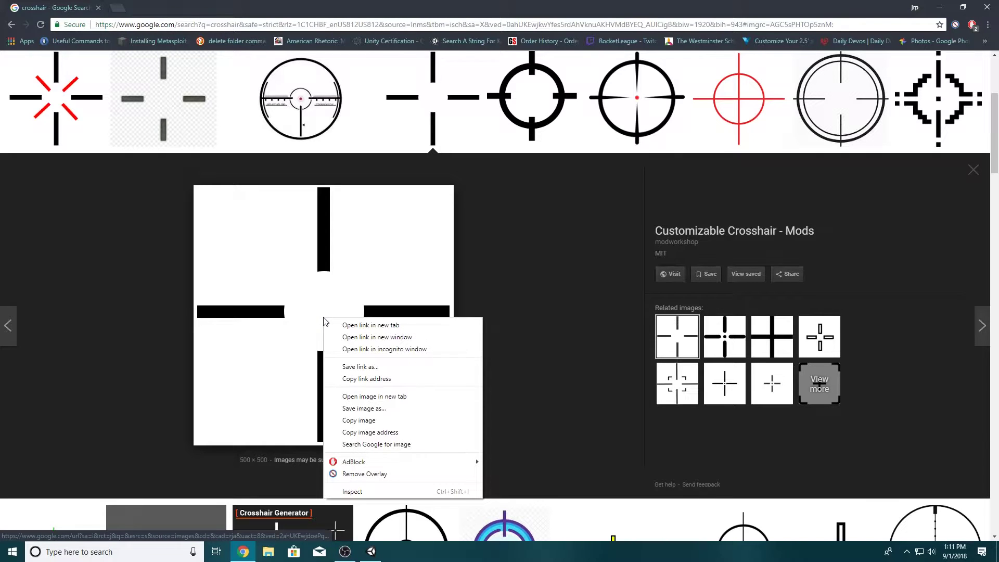
{"action": "left_click", "coordinate": [354, 409]}
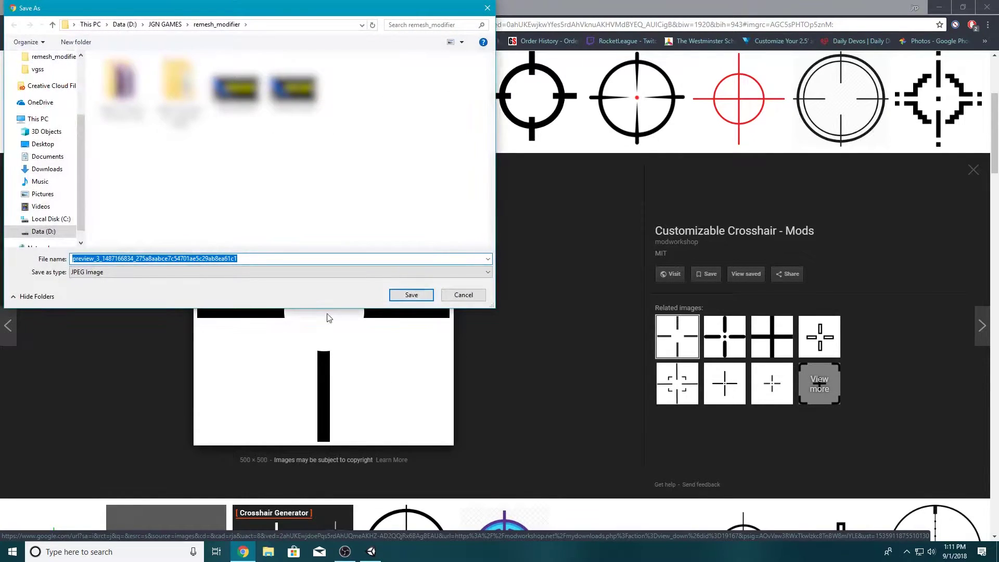
{"action": "left_click", "coordinate": [43, 231]}
{"action": "left_click", "coordinate": [411, 294]}
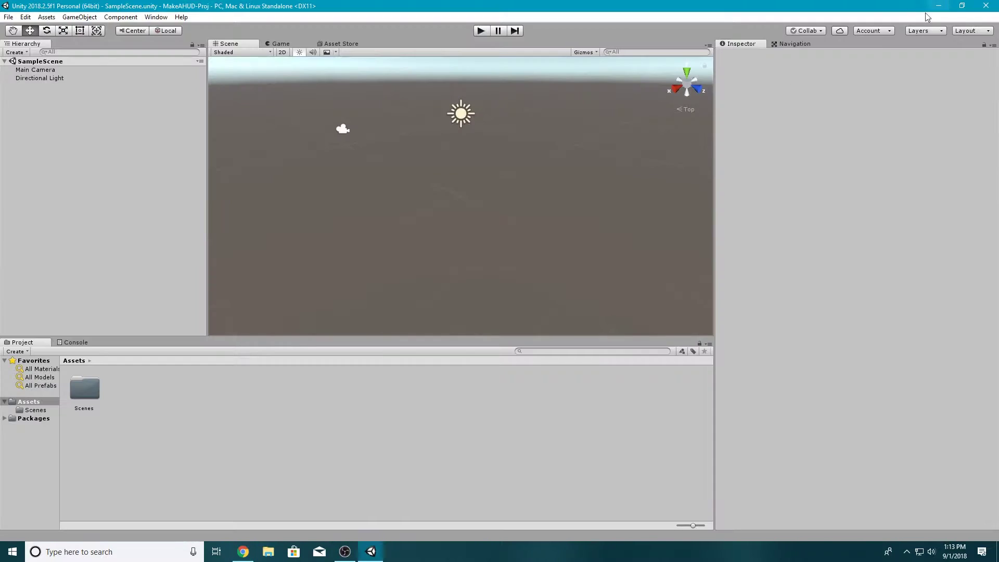
Launch Adobe Photoshop CC 2018 from Windows search.
{"action": "left_click", "coordinate": [97, 550]}
{"action": "type", "text": "pho"}
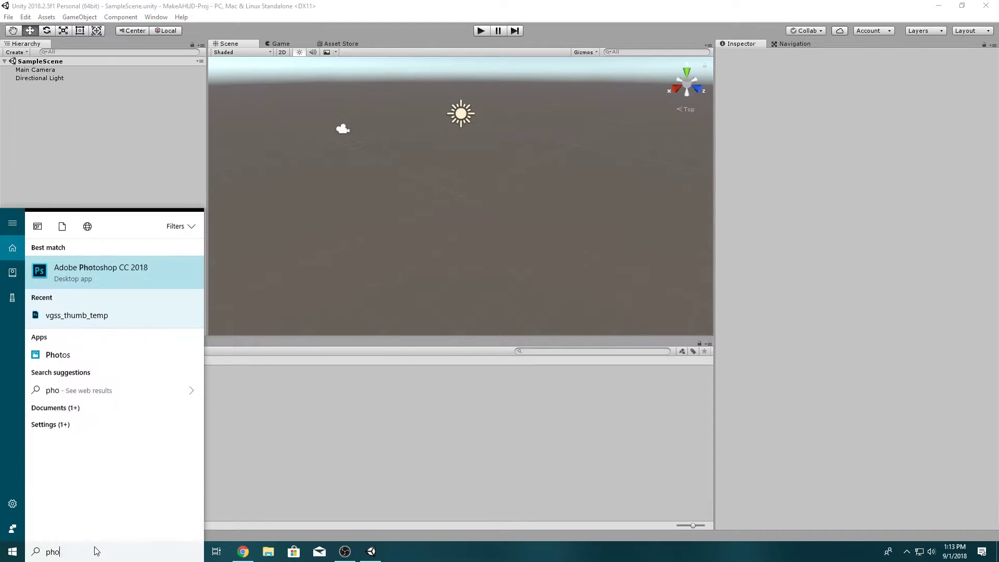
{"action": "type", "text": "tosh"}
{"action": "key", "text": "Return"}
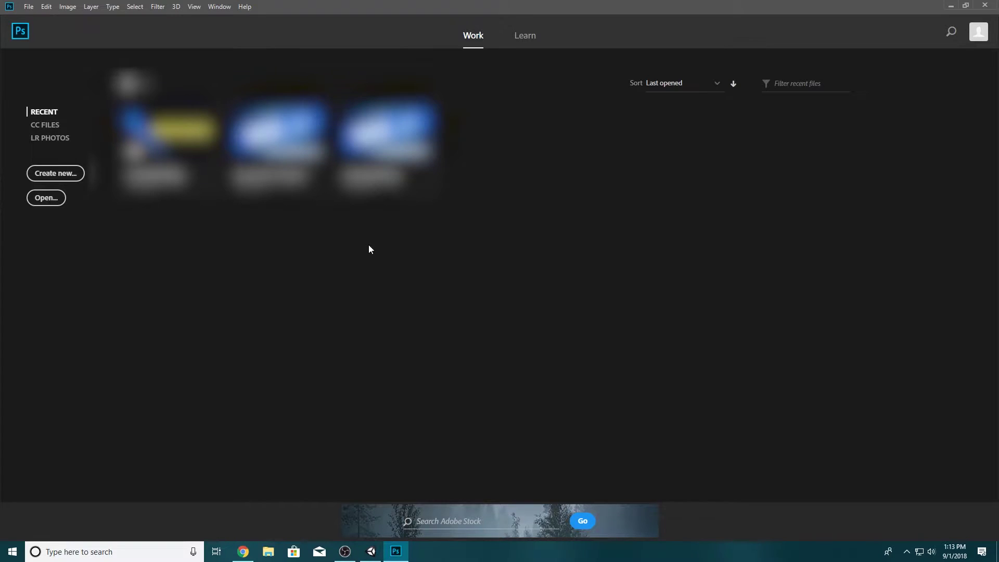
Open the downloaded crosshair JPG from JGN GAMES\makeahud.
{"action": "left_click", "coordinate": [46, 198]}
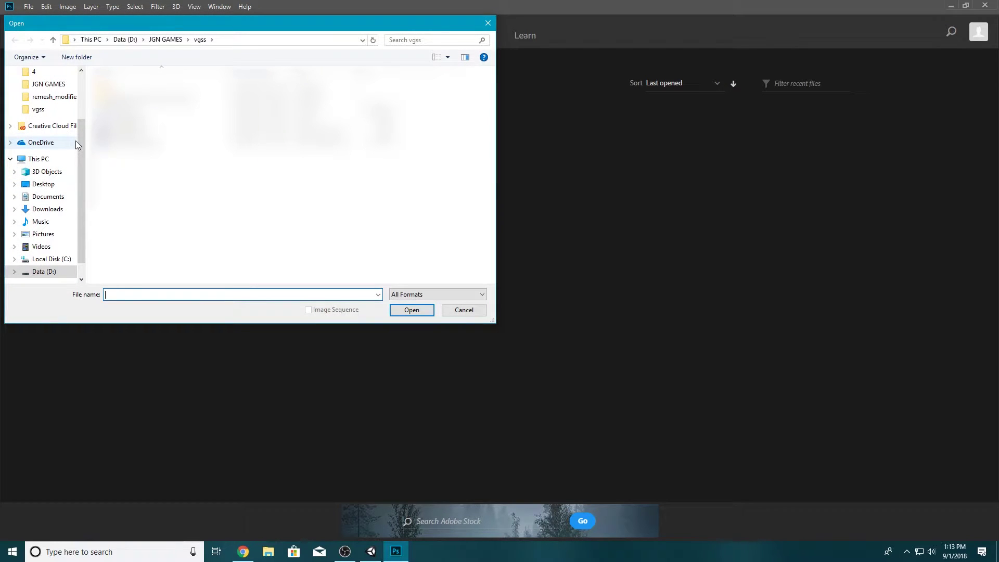
{"action": "left_click", "coordinate": [165, 40]}
{"action": "double_click", "coordinate": [124, 99]}
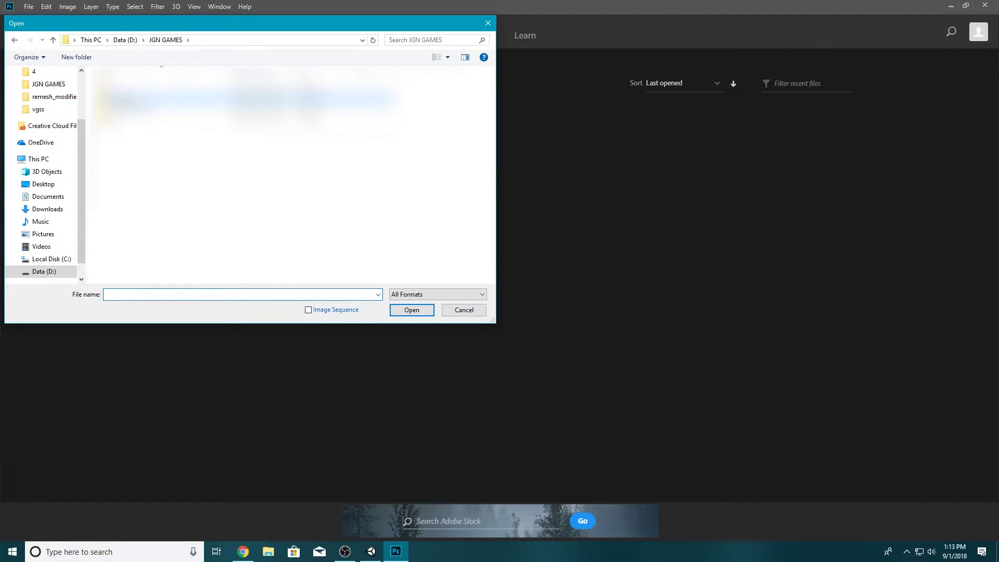
{"action": "double_click", "coordinate": [246, 115]}
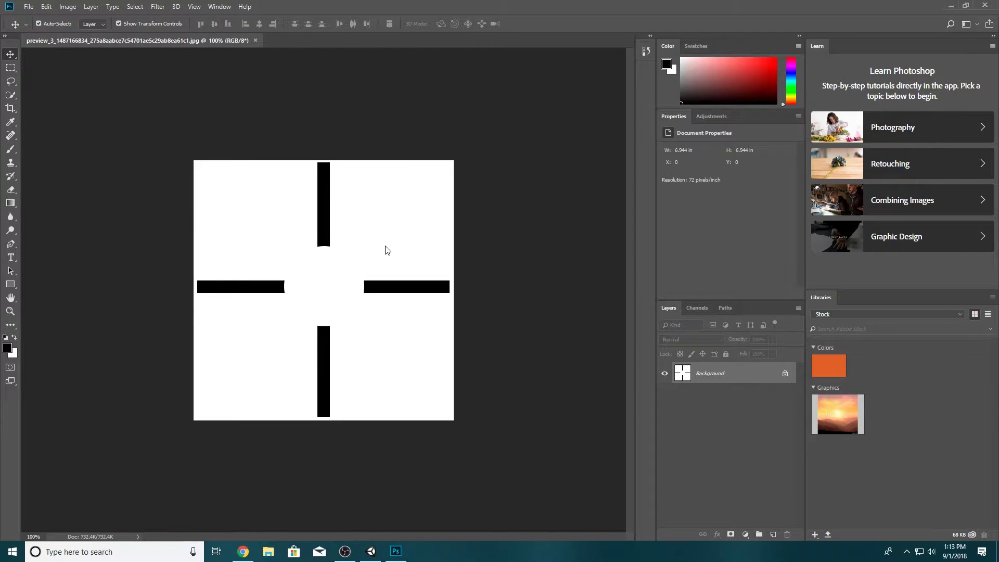
Convert the locked Background into an editable Layer 0.
{"action": "double_click", "coordinate": [747, 375]}
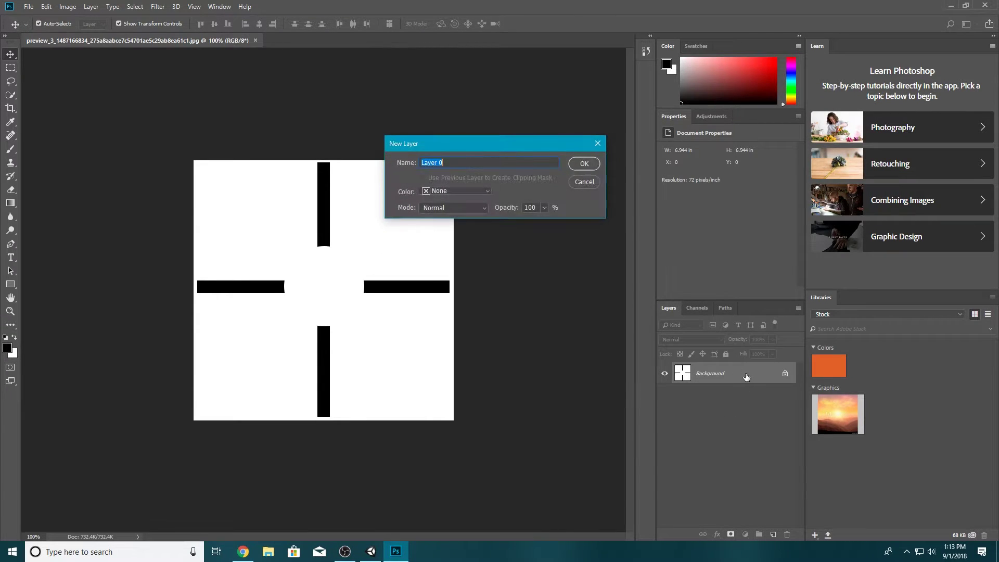
{"action": "left_click", "coordinate": [578, 164]}
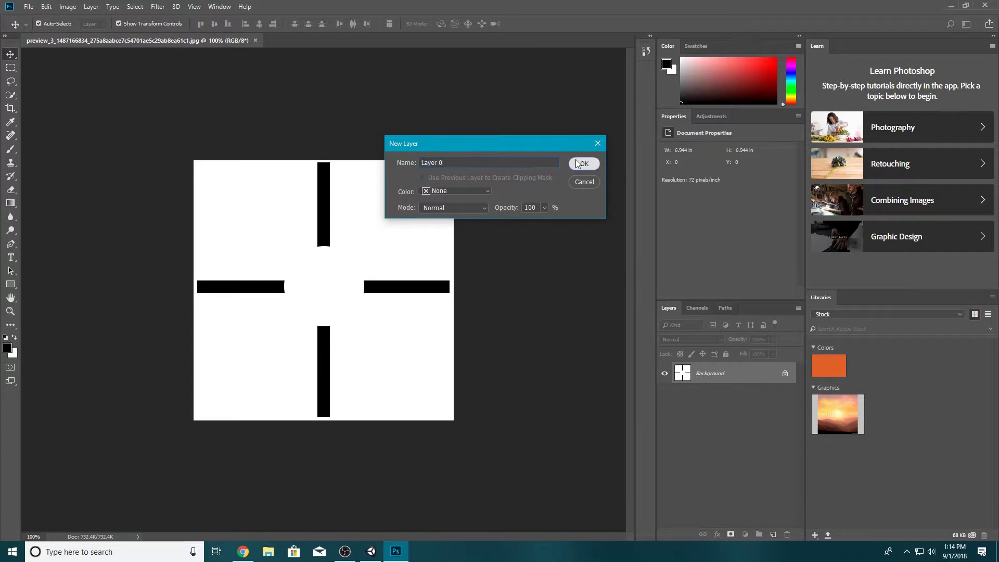
{"action": "left_click", "coordinate": [742, 417]}
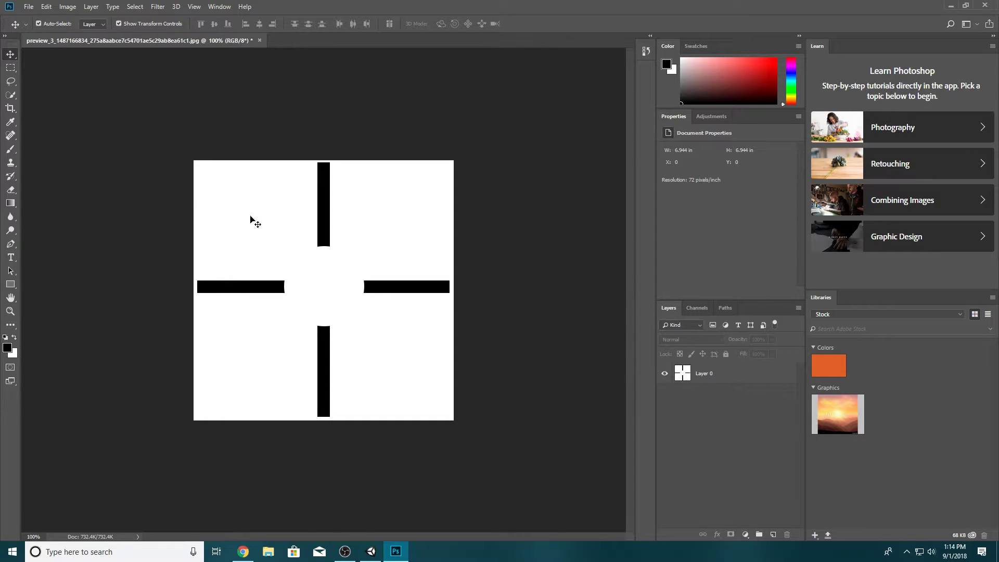
Magic-wand select the white background, delete it, and deselect.
{"action": "left_click_drag", "start_coordinate": [11, 96], "coordinate": [36, 106]}
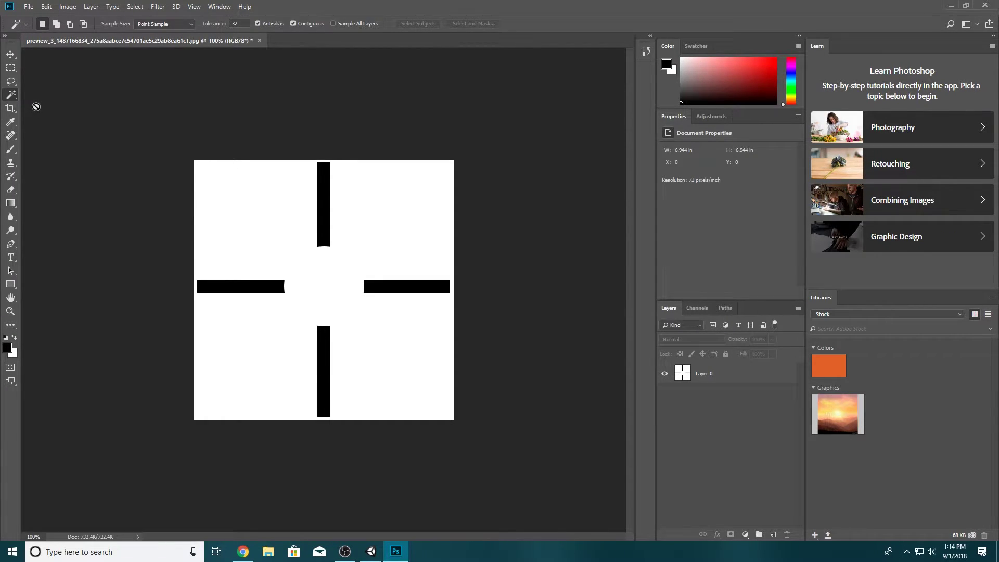
{"action": "left_click", "coordinate": [712, 380]}
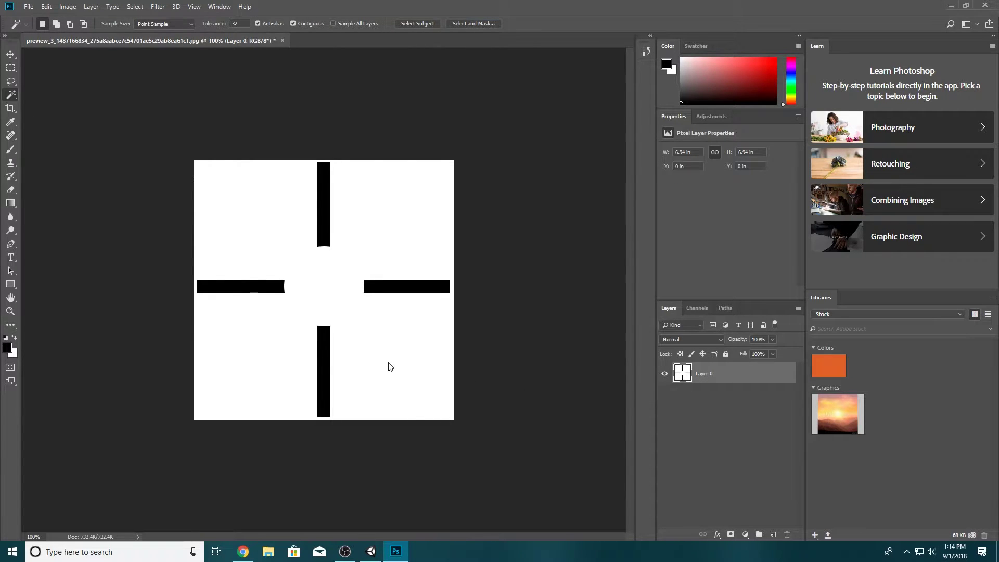
{"action": "left_click", "coordinate": [388, 364]}
{"action": "key", "text": "Delete"}
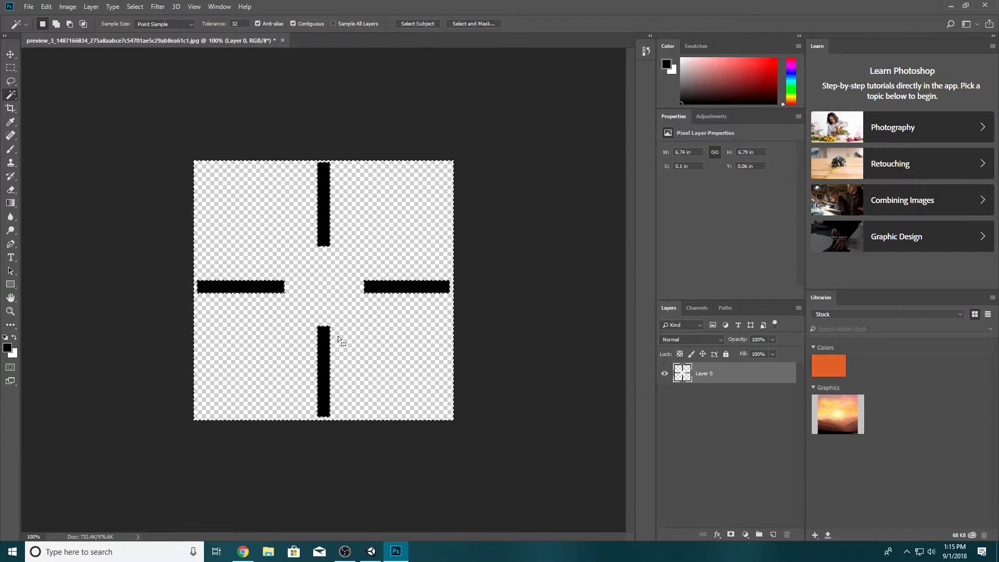
{"action": "key", "text": "m"}
{"action": "key", "text": "ctrl+d"}
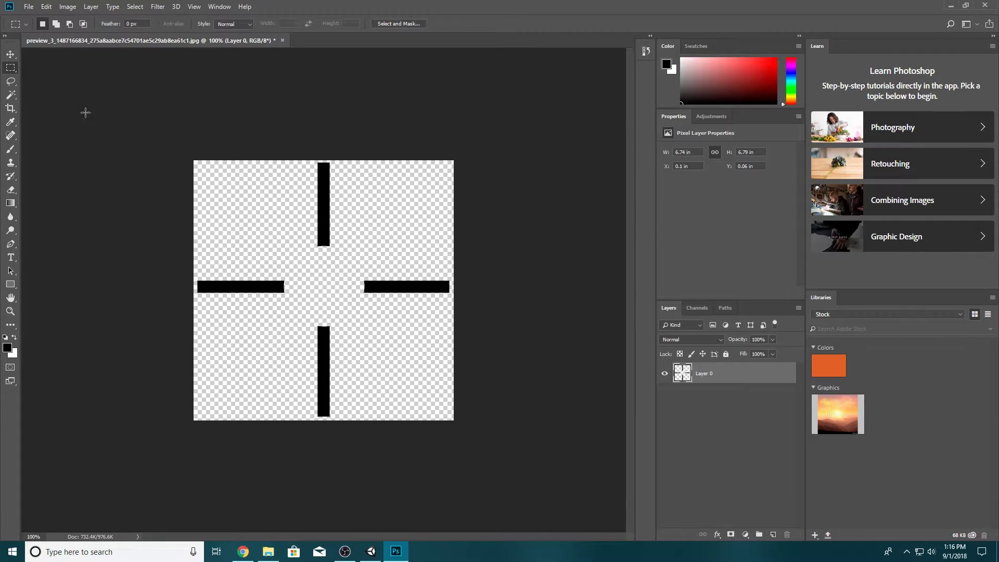
Set up Export As with PNG as the format to keep transparency.
{"action": "left_click", "coordinate": [28, 7]}
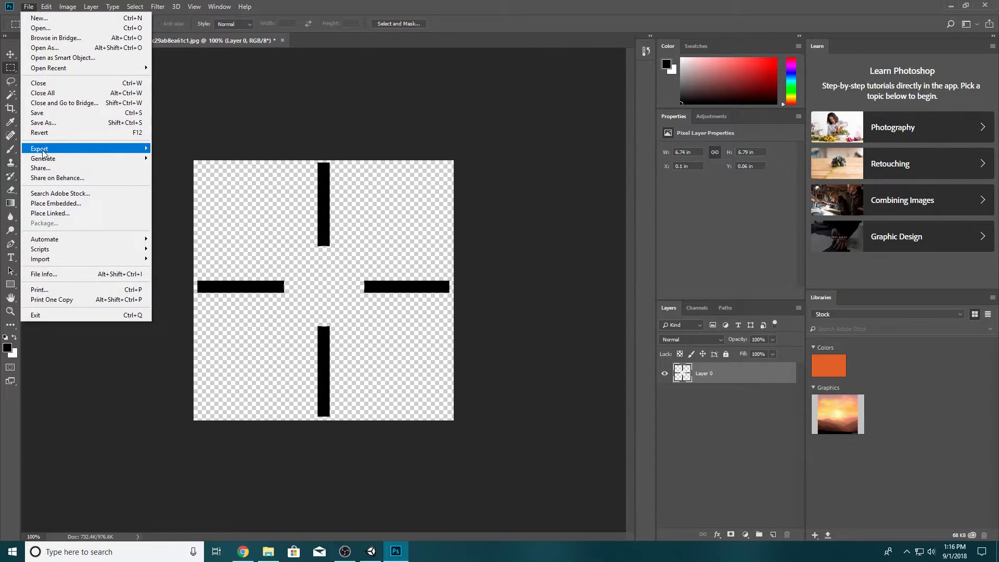
{"action": "mouse_move", "coordinate": [41, 149]}
{"action": "left_click", "coordinate": [167, 159]}
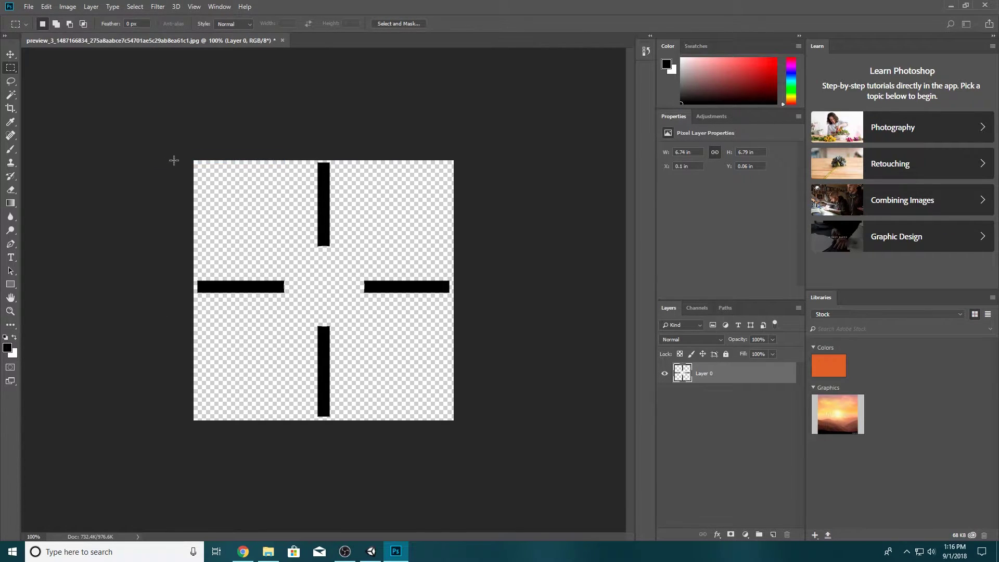
{"action": "left_click", "coordinate": [717, 171]}
{"action": "left_click", "coordinate": [717, 191]}
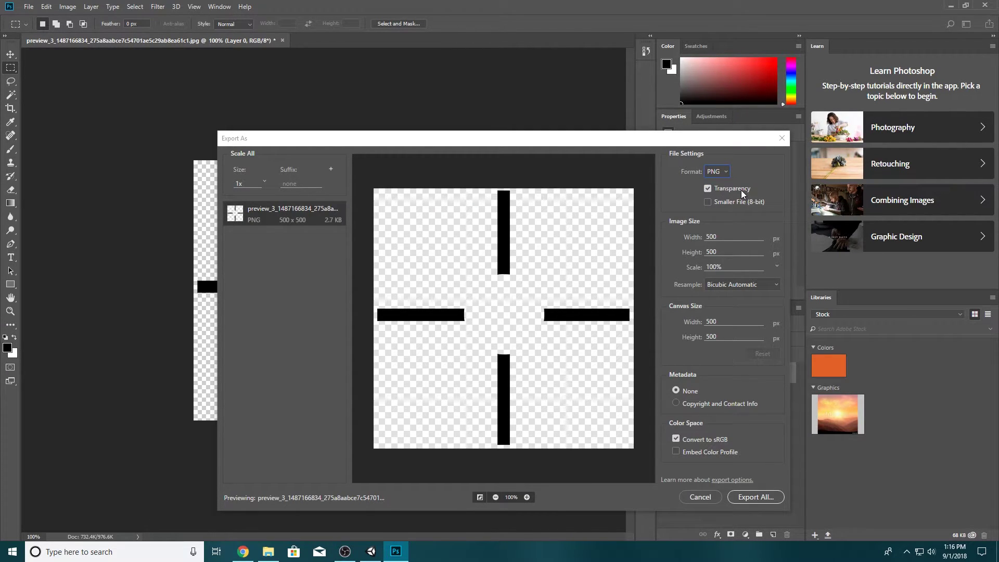
Export the PNG to the makeahud folder under the name crosshair-ps.
{"action": "left_click", "coordinate": [752, 498]}
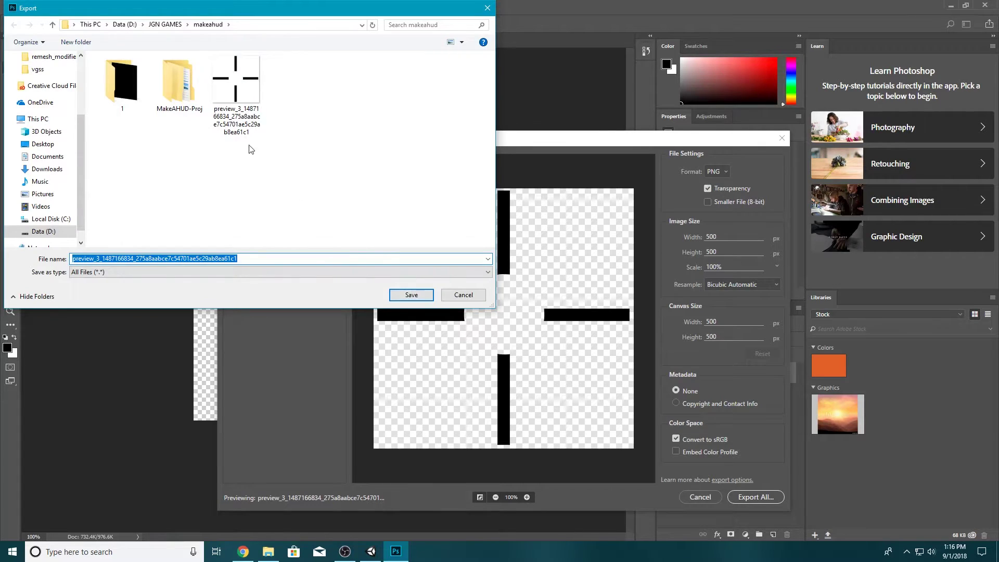
{"action": "key", "text": "BackSpace"}
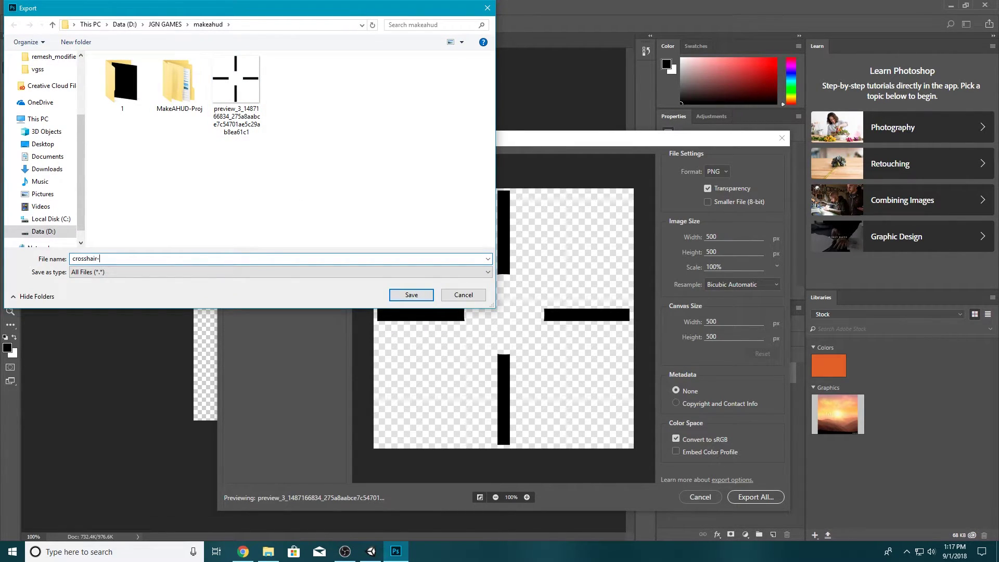
{"action": "type", "text": "crosshair-ps"}
{"action": "key", "text": "Return"}
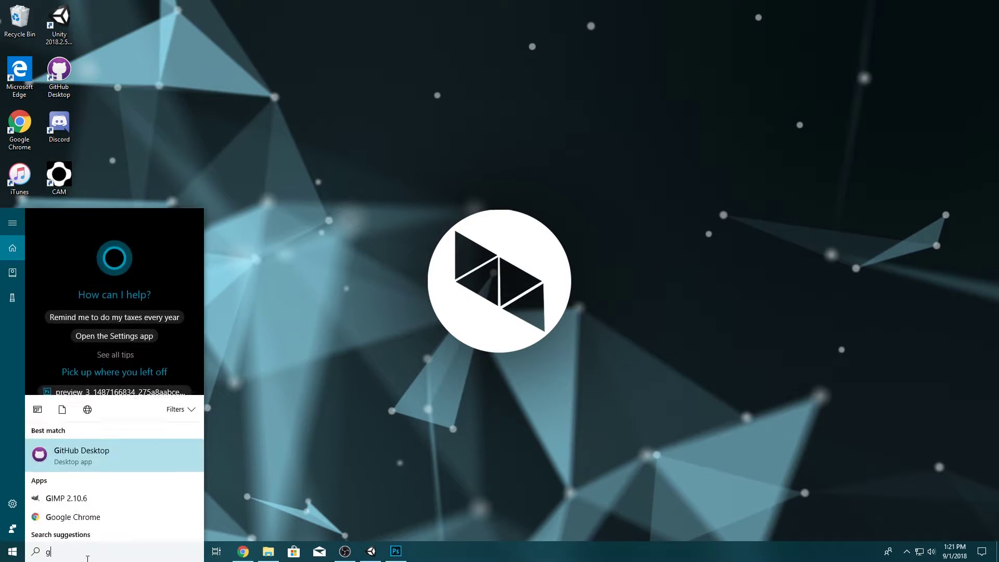
Launch GIMP, open the crosshair preview JPG, and convert it to built-in sRGB.
{"action": "type", "text": "p"}
{"action": "key", "text": "Return"}
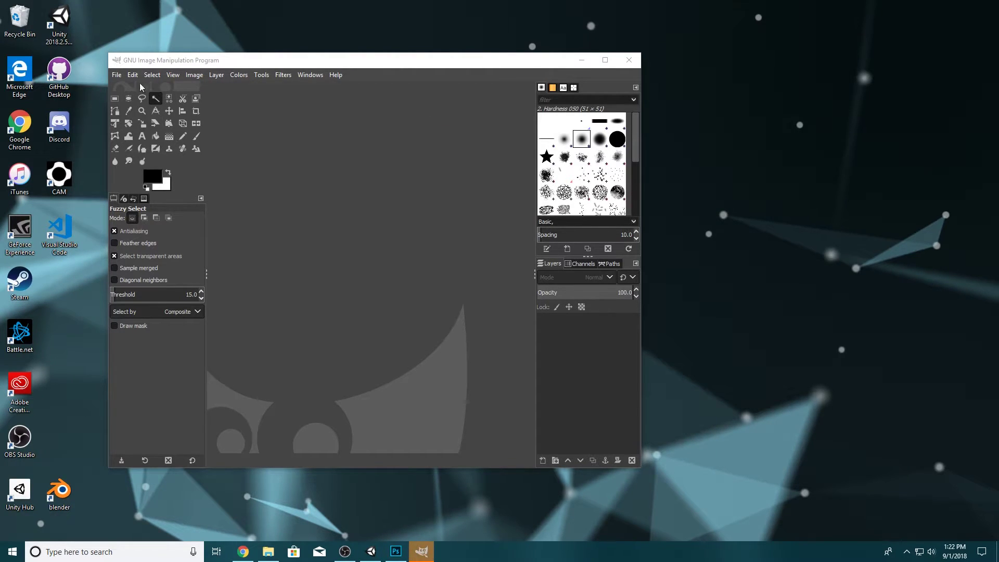
{"action": "left_click", "coordinate": [117, 75]}
{"action": "left_click", "coordinate": [121, 113]}
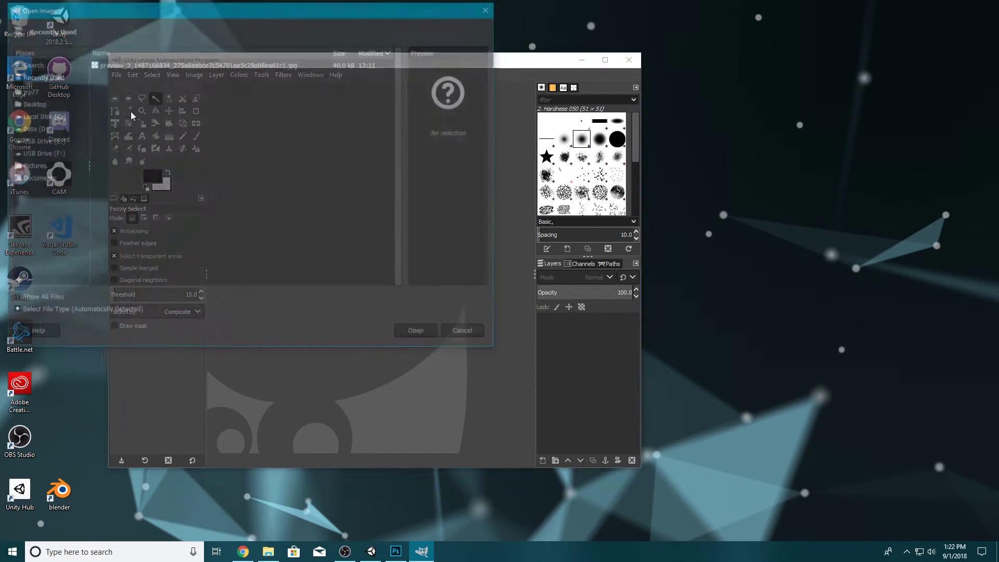
{"action": "double_click", "coordinate": [121, 63]}
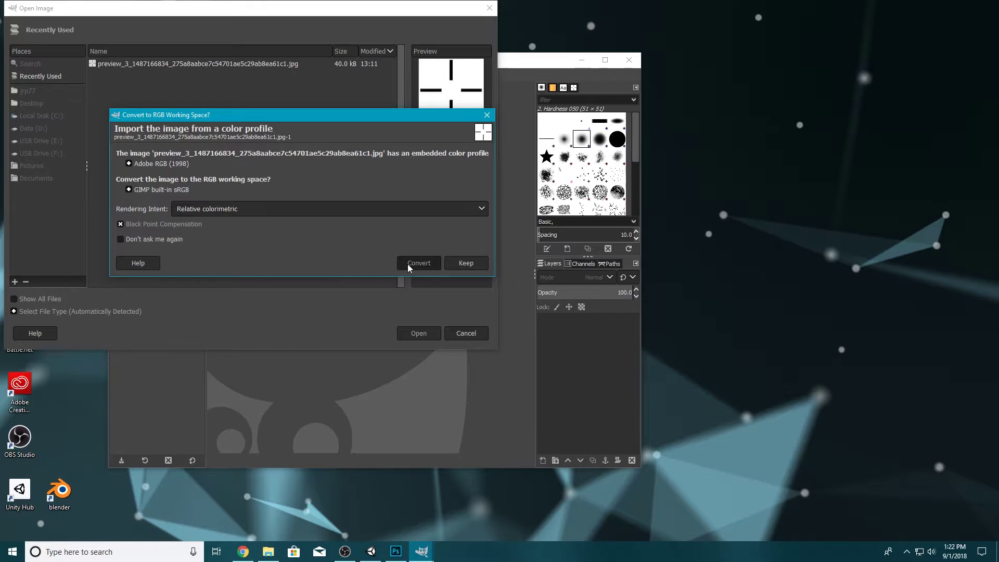
{"action": "left_click", "coordinate": [408, 263]}
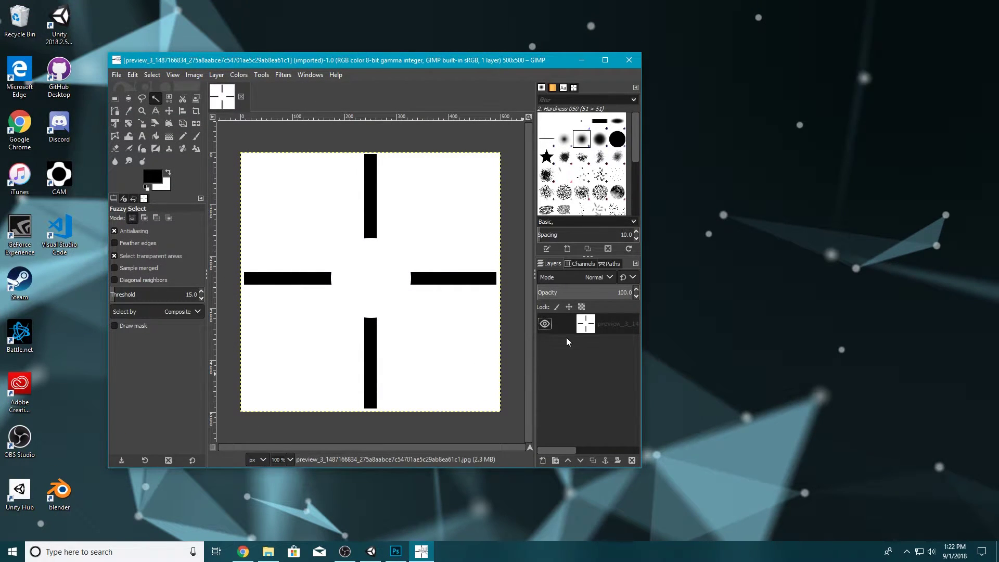
Add an alpha channel to the crosshair layer and fuzzy-select the white background for clearing.
{"action": "right_click", "coordinate": [608, 327]}
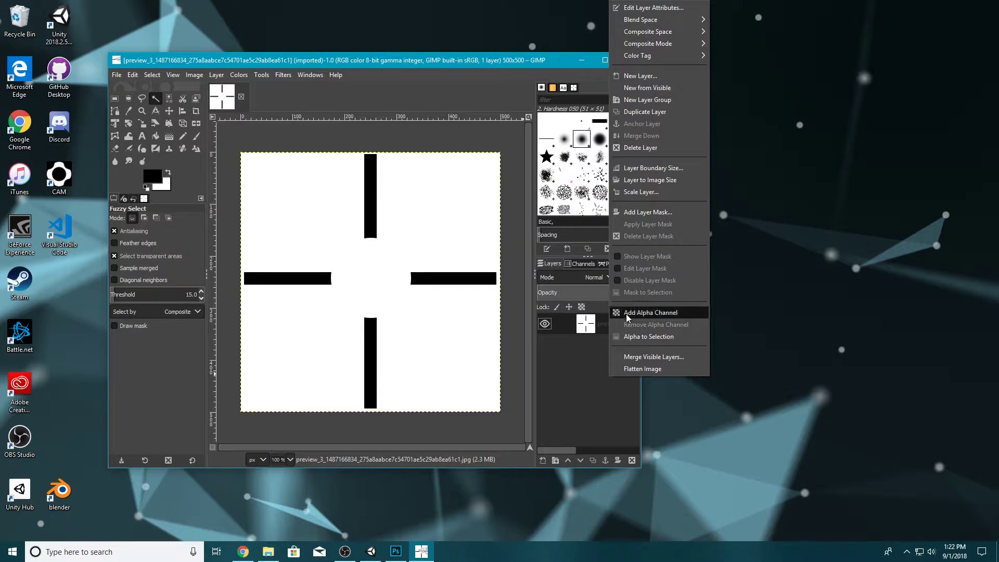
{"action": "left_click", "coordinate": [626, 314]}
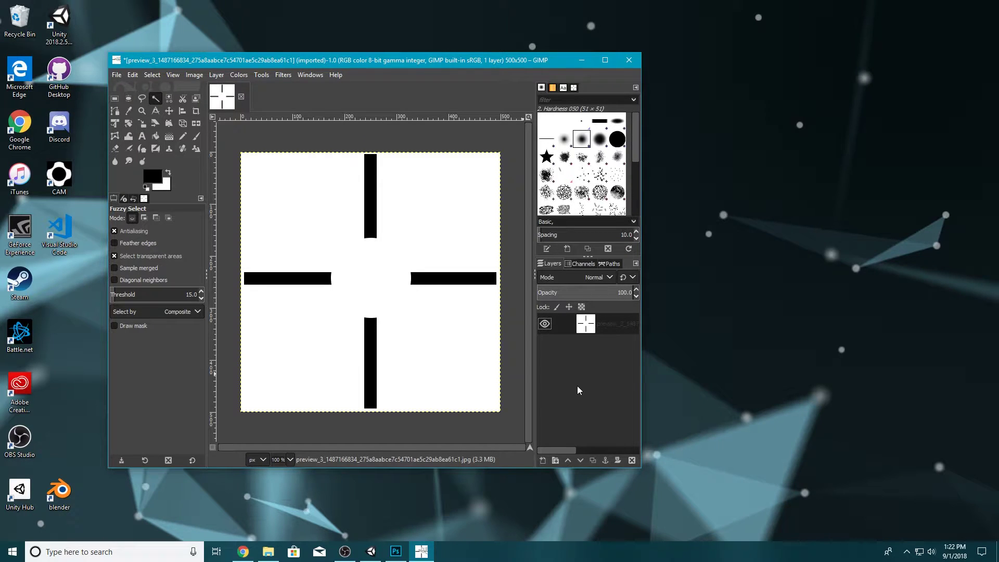
{"action": "key", "text": "r"}
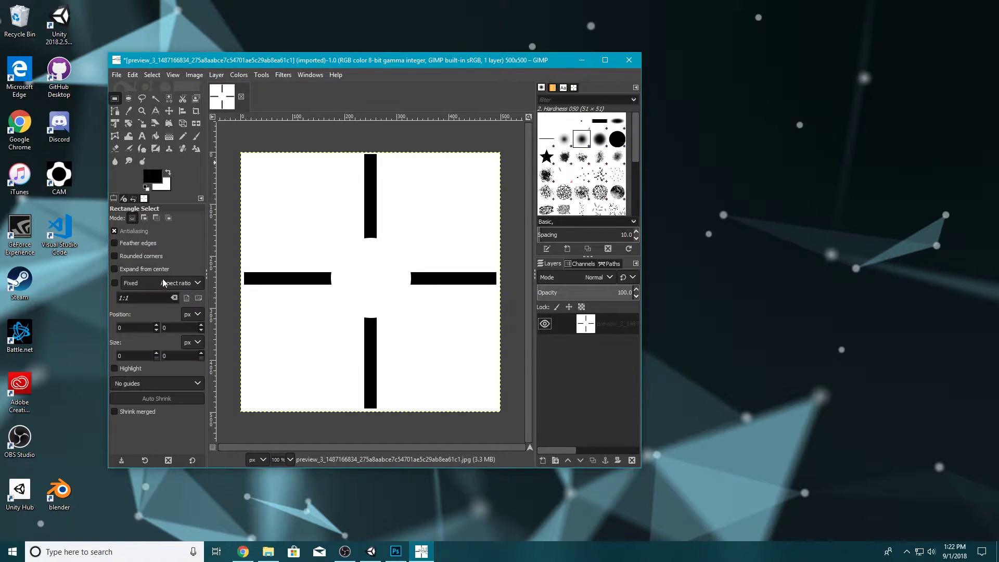
{"action": "left_click", "coordinate": [155, 98]}
{"action": "left_click", "coordinate": [289, 216]}
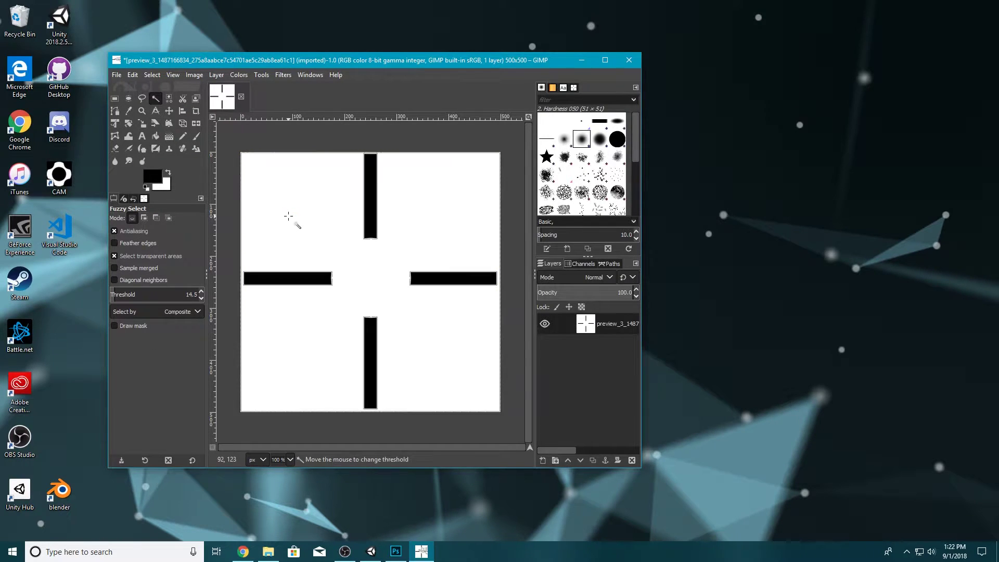
{"action": "left_click_drag", "start_coordinate": [288, 216], "coordinate": [290, 216]}
{"action": "right_click", "coordinate": [289, 216]}
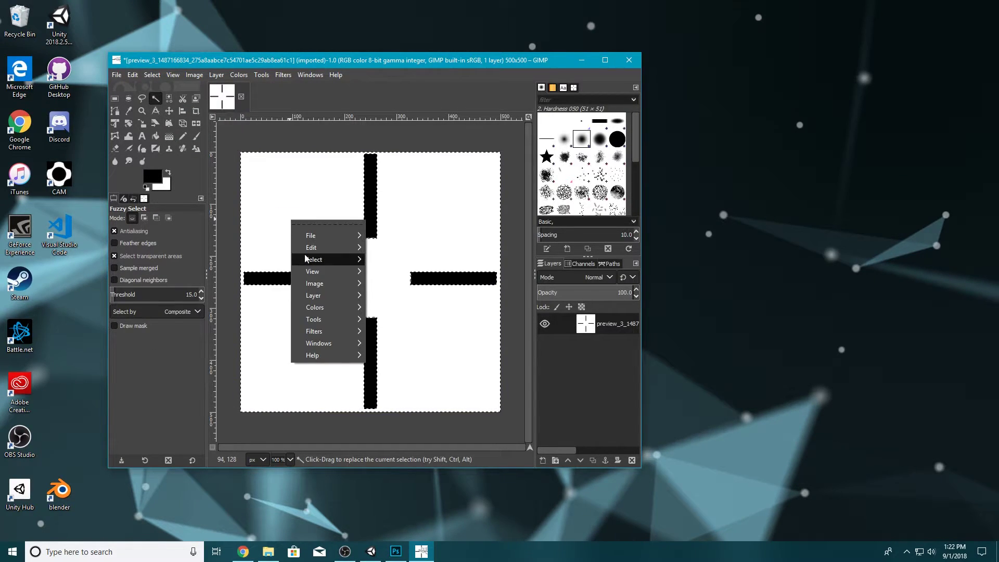
{"action": "mouse_move", "coordinate": [312, 248]}
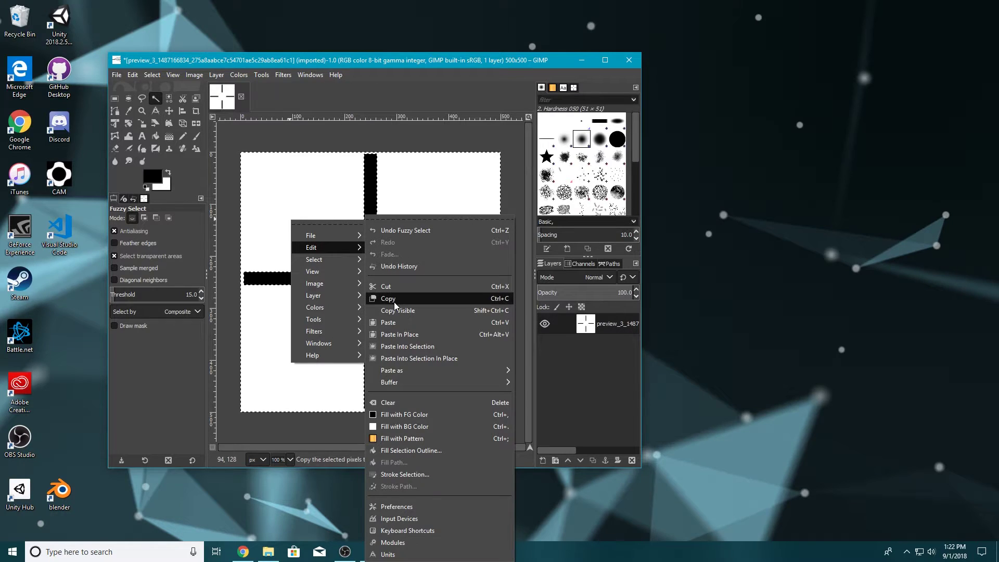
{"action": "left_click", "coordinate": [393, 402]}
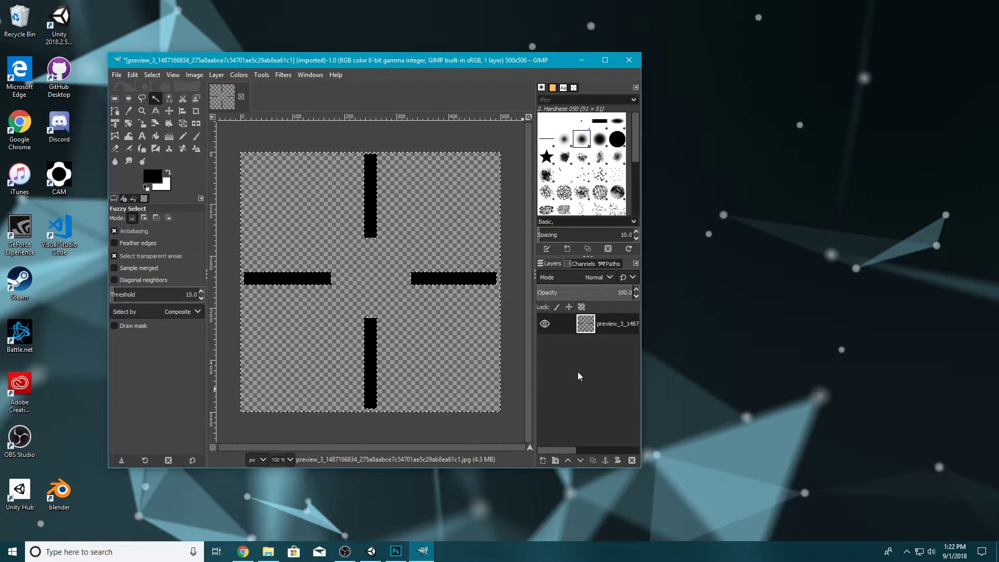
Clear the selected white area and export the image as crosshair-gimp.png in makeahud.
{"action": "left_click", "coordinate": [576, 374]}
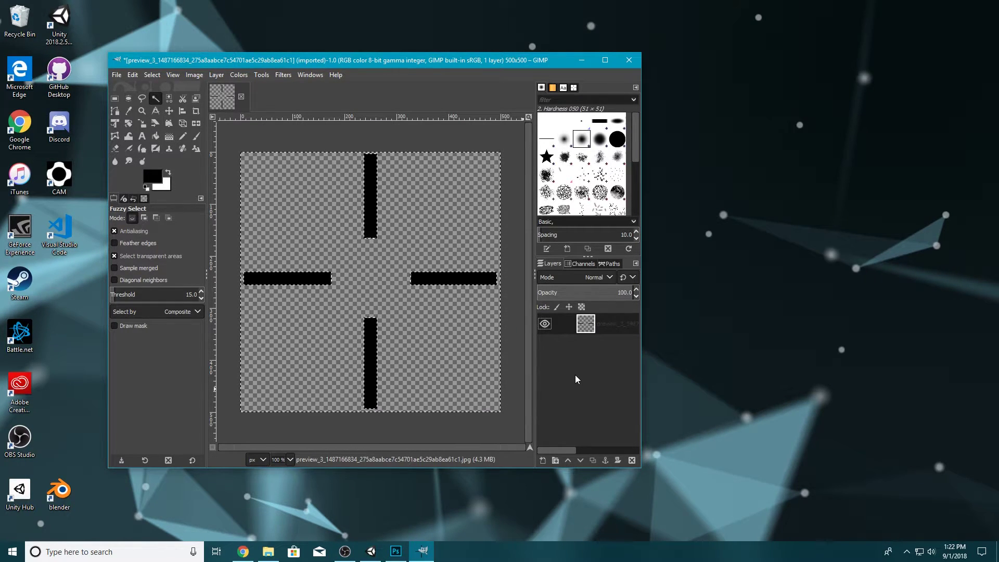
{"action": "left_click", "coordinate": [116, 74]}
{"action": "left_click", "coordinate": [170, 239]}
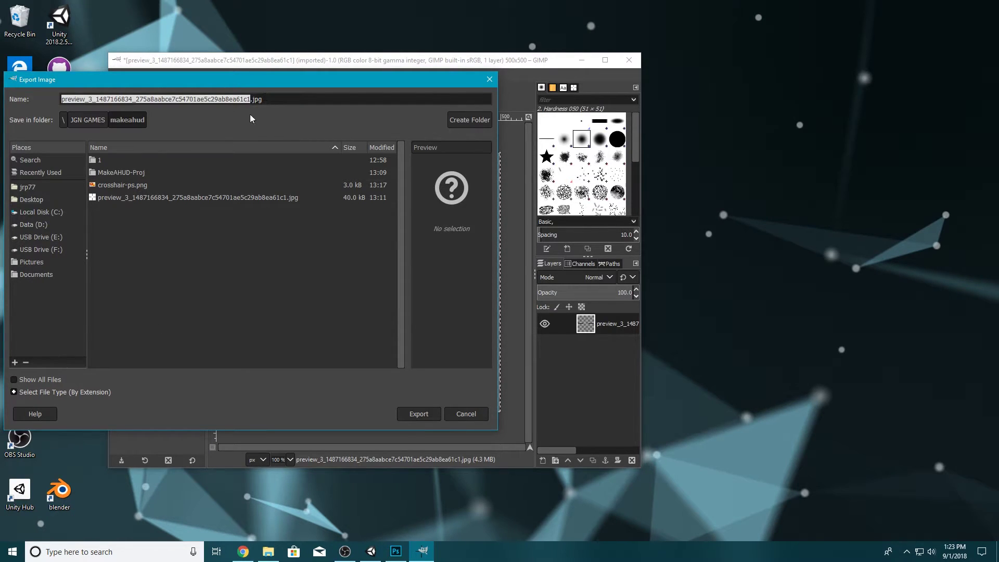
{"action": "left_click", "coordinate": [97, 394]}
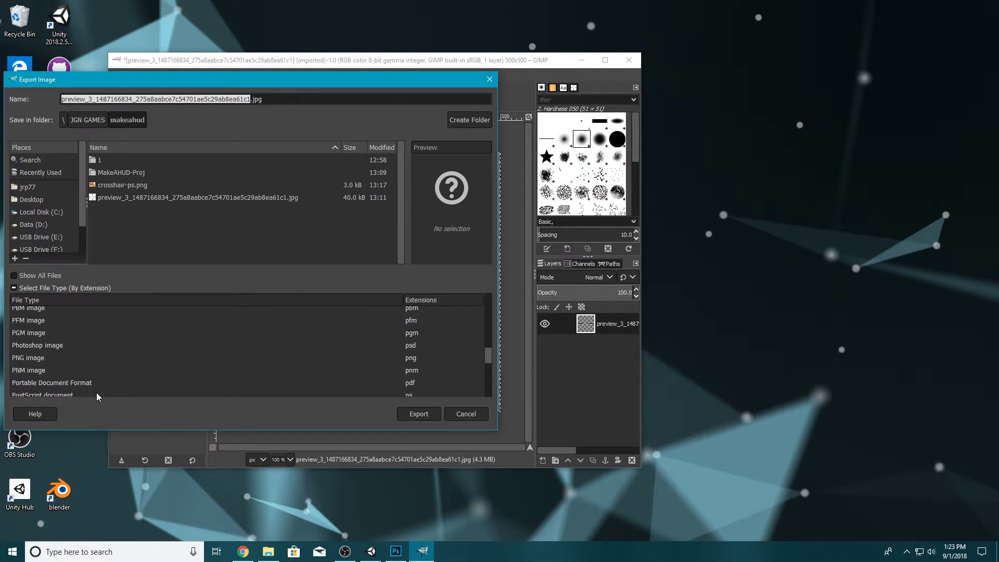
{"action": "left_click", "coordinate": [29, 357]}
{"action": "double_click", "coordinate": [107, 98]}
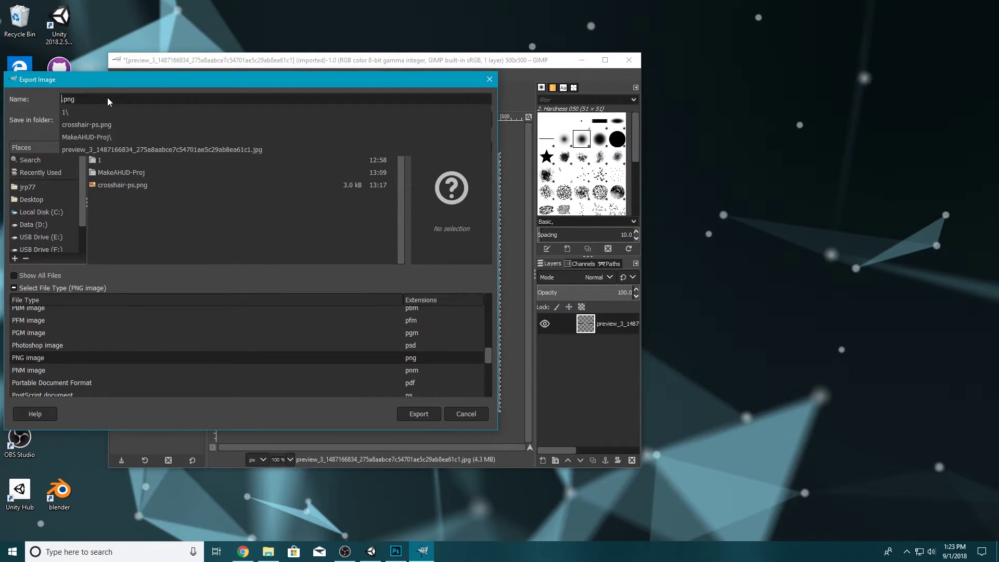
{"action": "type", "text": "cross"}
{"action": "type", "text": "hair-gim"}
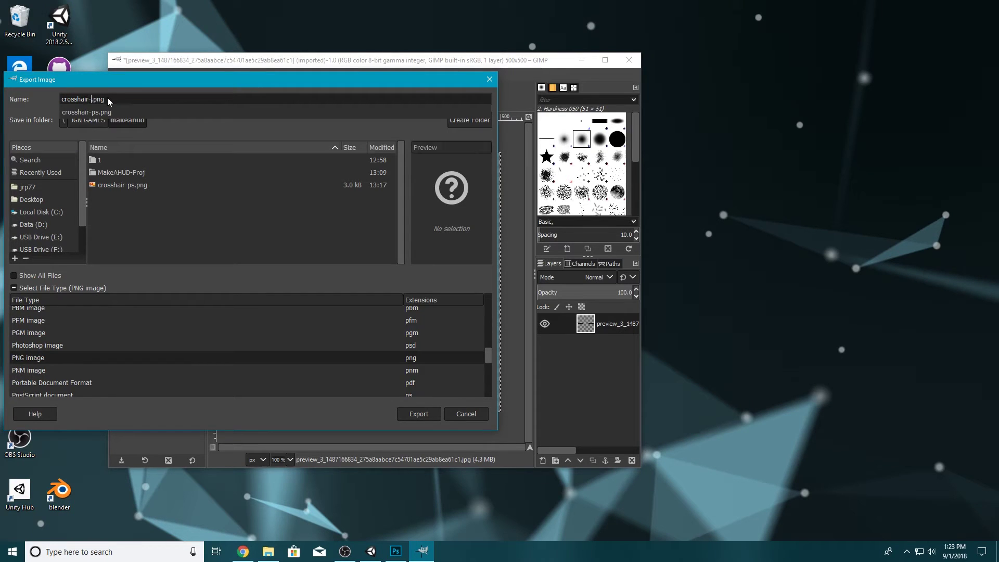
{"action": "type", "text": "p"}
{"action": "key", "text": "Return"}
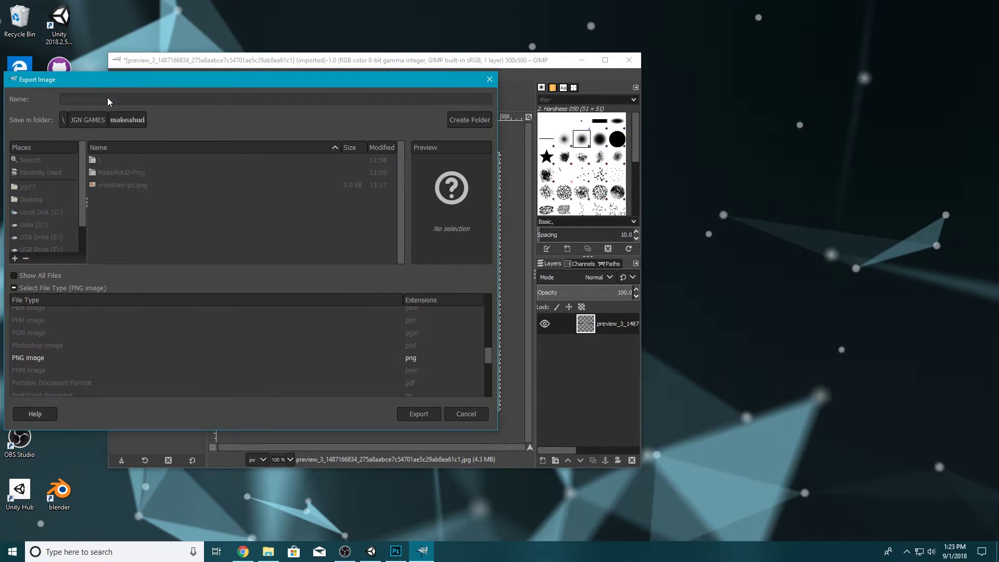
{"action": "left_click", "coordinate": [504, 380]}
{"action": "key", "text": "alt+Tab"}
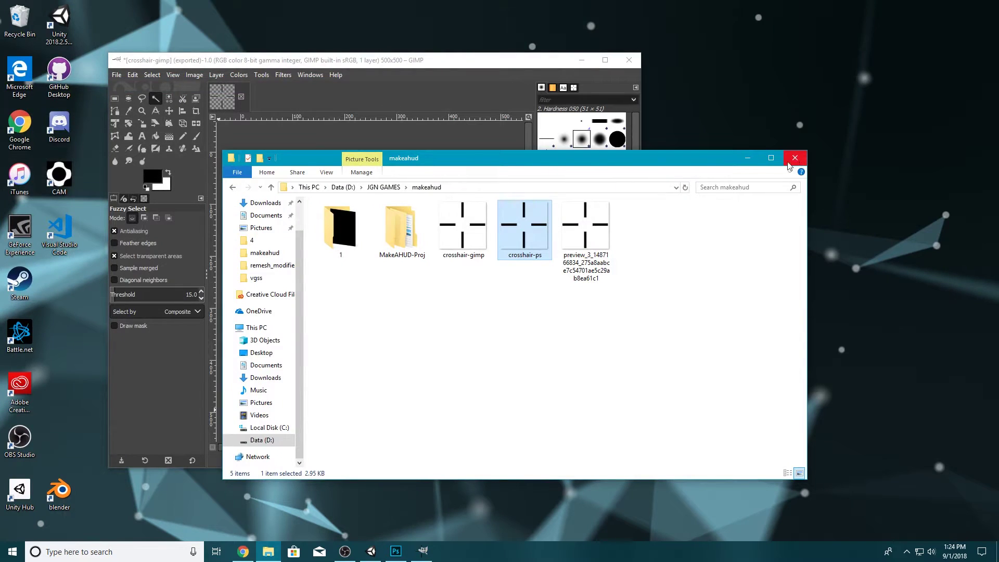
Import crosshair-gimp and crosshair-ps from D:\JGN GAMES\makeahud into Unity's Assets.
{"action": "left_click", "coordinate": [371, 551]}
{"action": "right_click", "coordinate": [123, 395]}
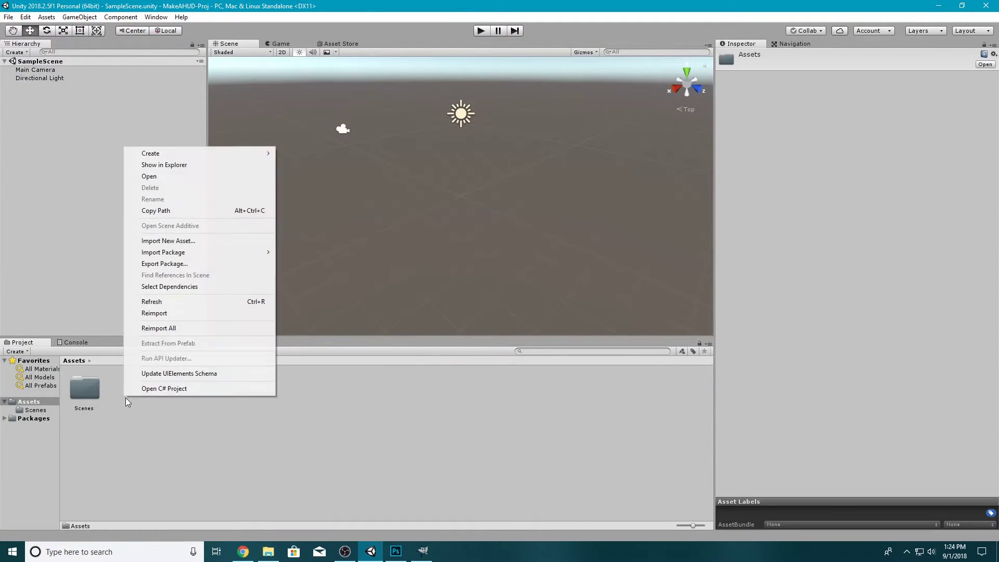
{"action": "left_click", "coordinate": [170, 241]}
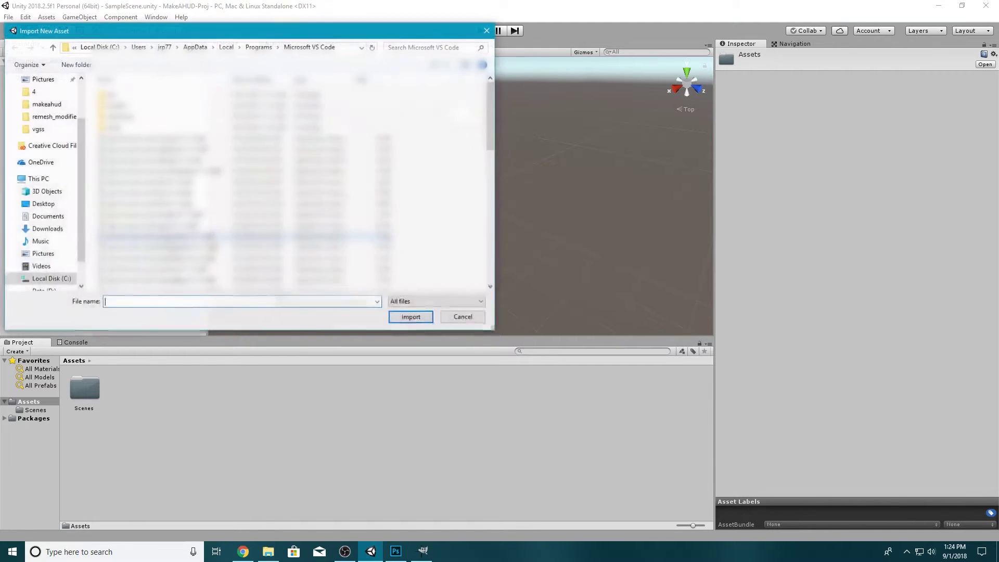
{"action": "left_click", "coordinate": [43, 266]}
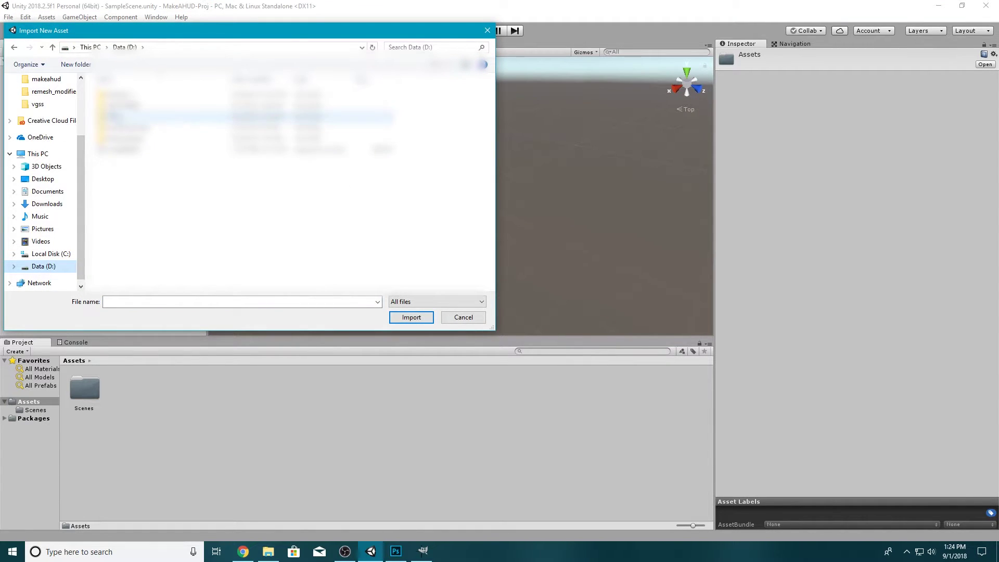
{"action": "double_click", "coordinate": [125, 116]}
{"action": "double_click", "coordinate": [125, 116]}
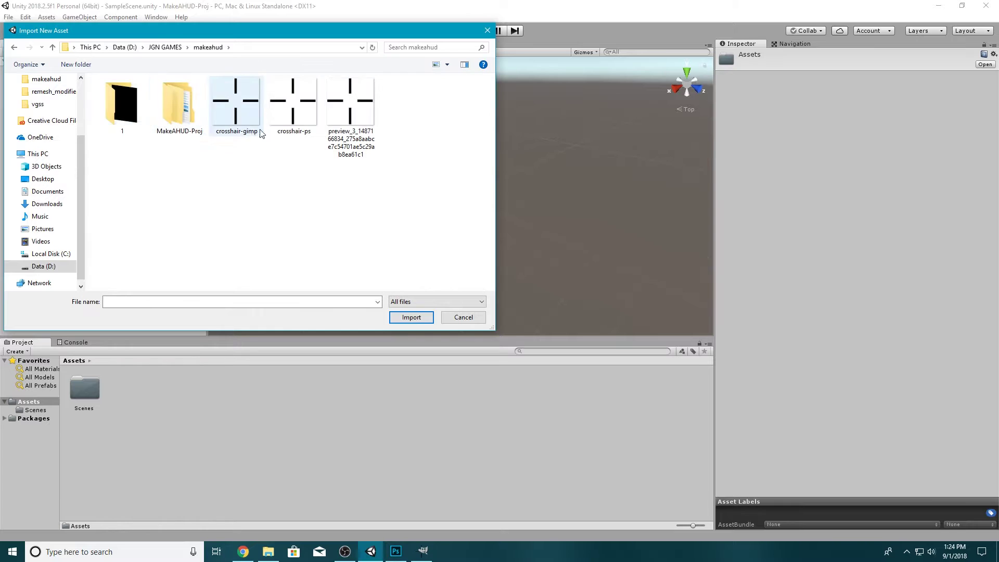
{"action": "left_click_drag", "start_coordinate": [308, 160], "coordinate": [234, 91]}
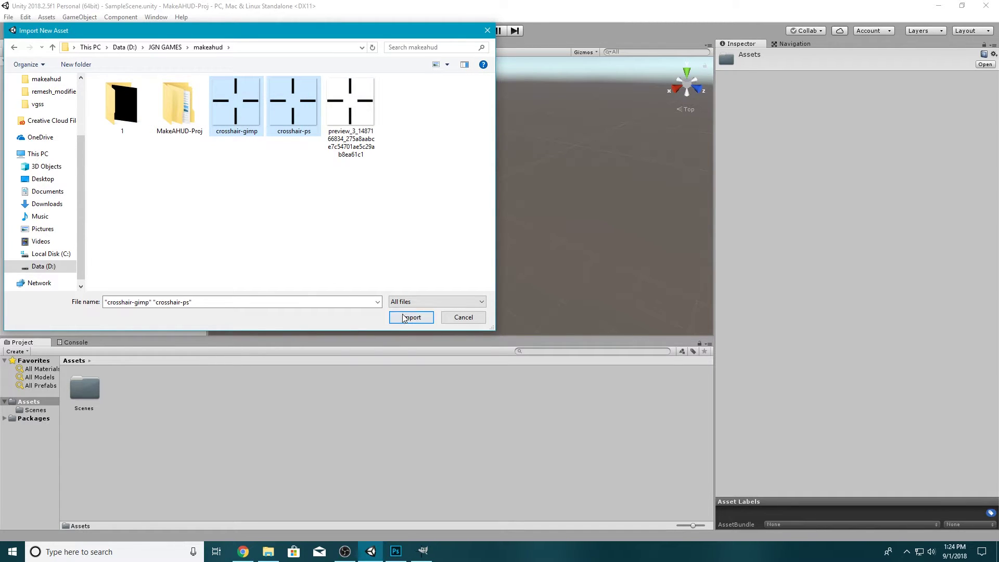
{"action": "left_click", "coordinate": [422, 318]}
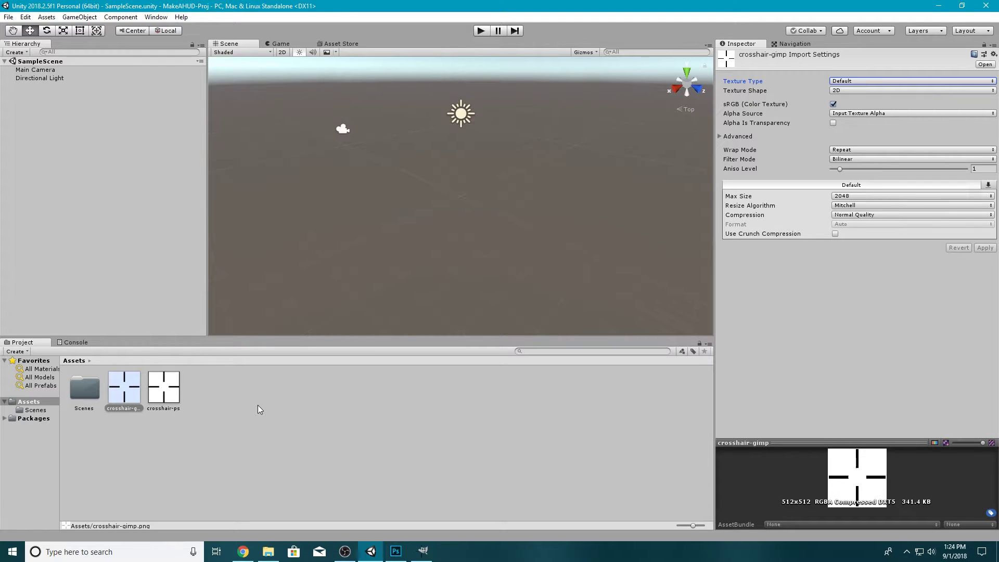
Set crosshair-gimp's Texture Type to Sprite (2D and UI) and apply.
{"action": "left_click", "coordinate": [839, 82]}
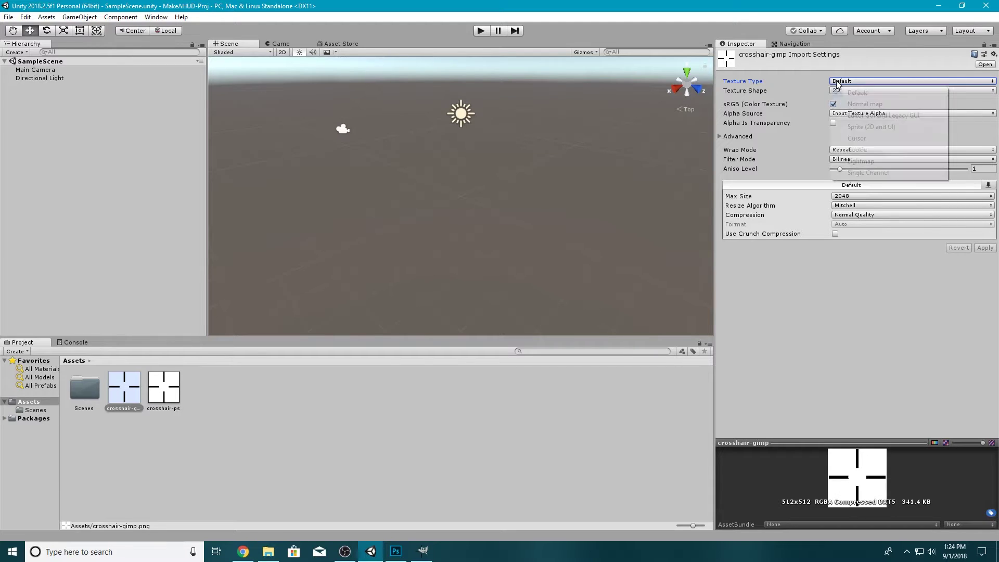
{"action": "left_click", "coordinate": [846, 127]}
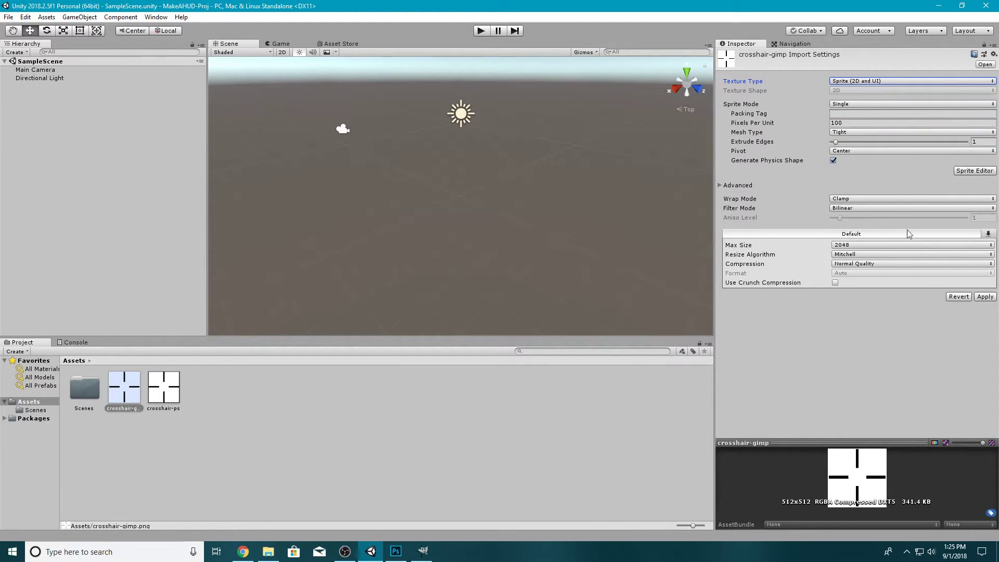
{"action": "left_click", "coordinate": [986, 297]}
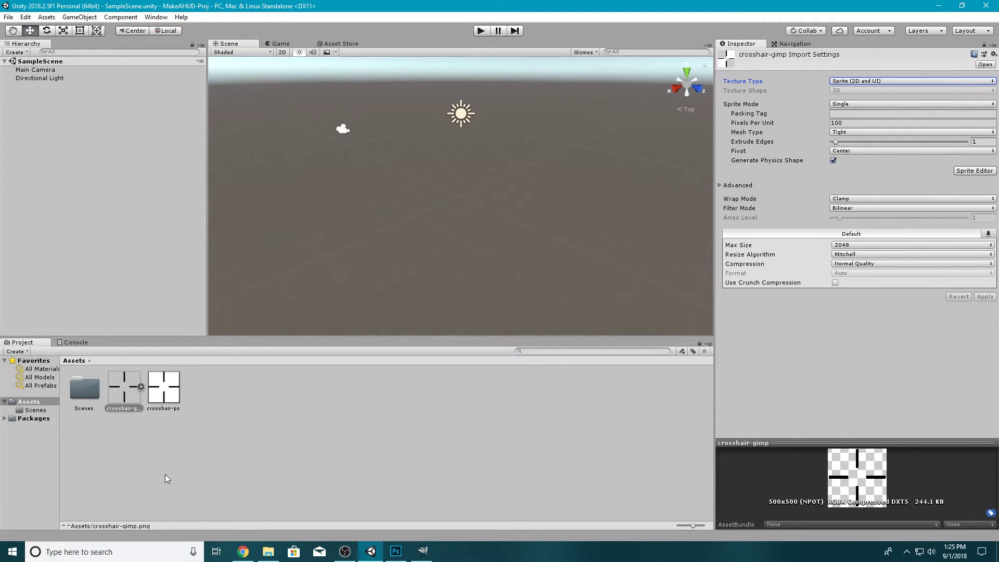
Set crosshair-ps's Texture Type to Sprite (2D and UI) and apply.
{"action": "left_click", "coordinate": [167, 393]}
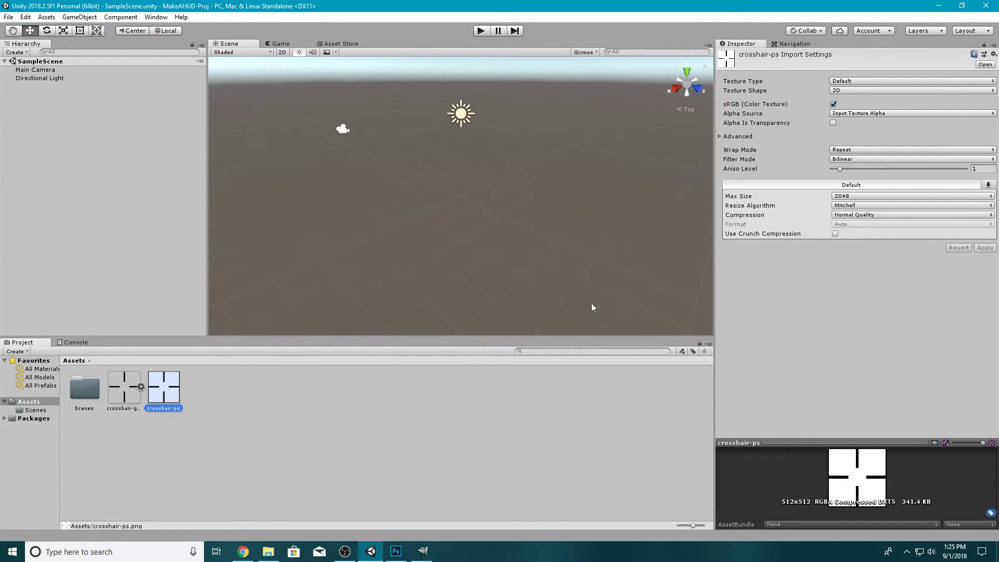
{"action": "left_click", "coordinate": [846, 81]}
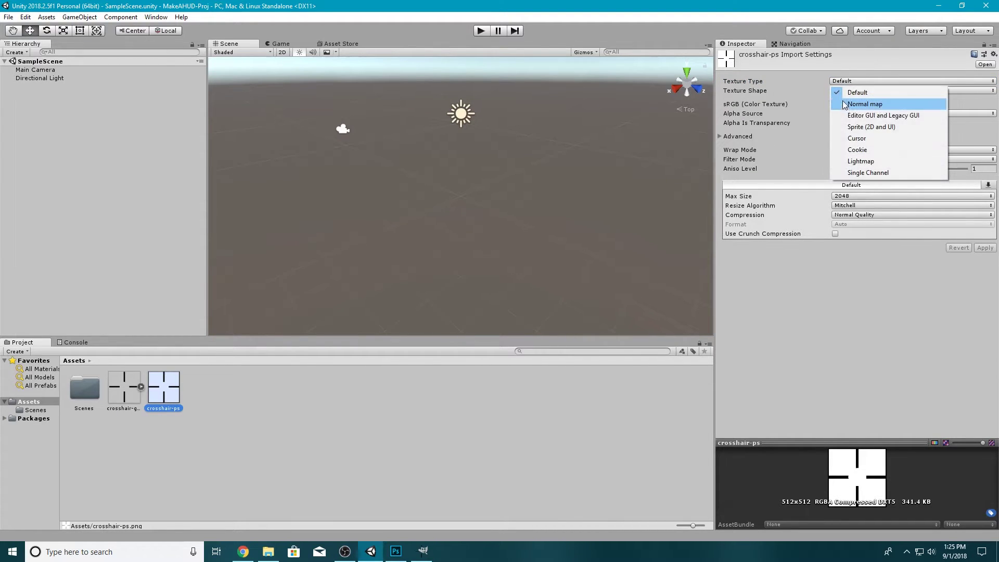
{"action": "left_click", "coordinate": [846, 127]}
{"action": "left_click", "coordinate": [984, 296]}
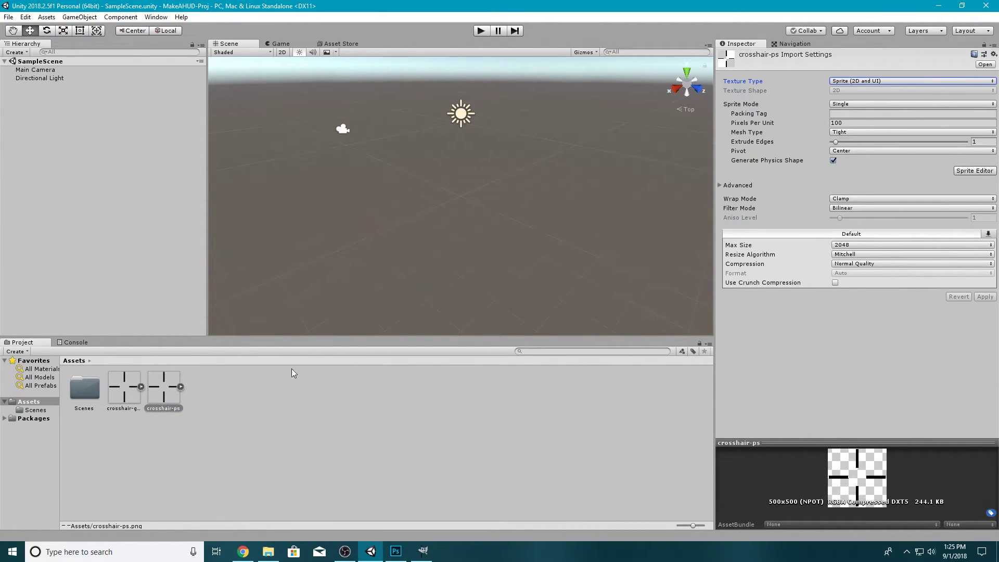
{"action": "left_click", "coordinate": [261, 390]}
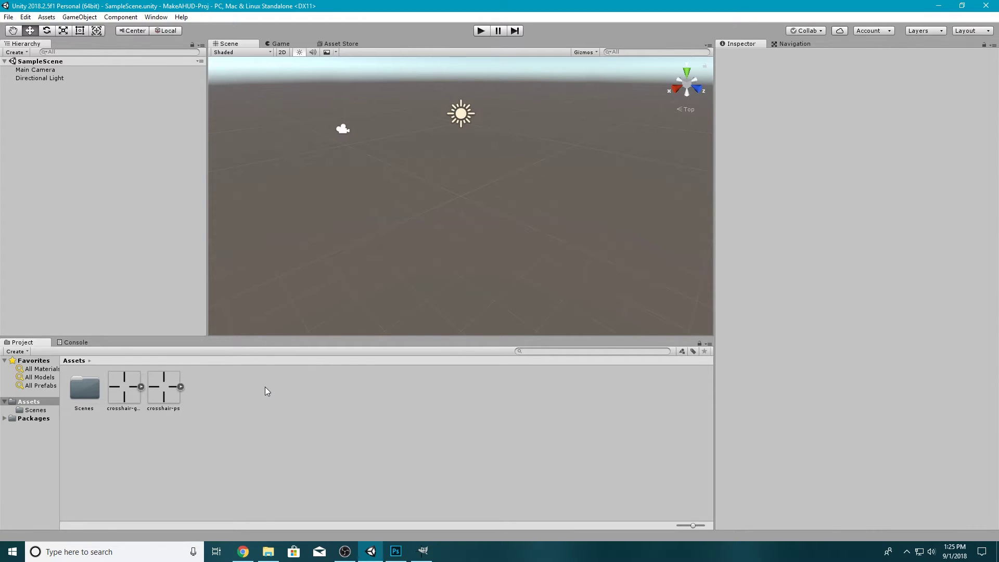
From the Game view, create a UI Image via GameObject > UI > Image, adding a Canvas and EventSystem.
{"action": "left_click", "coordinate": [281, 44]}
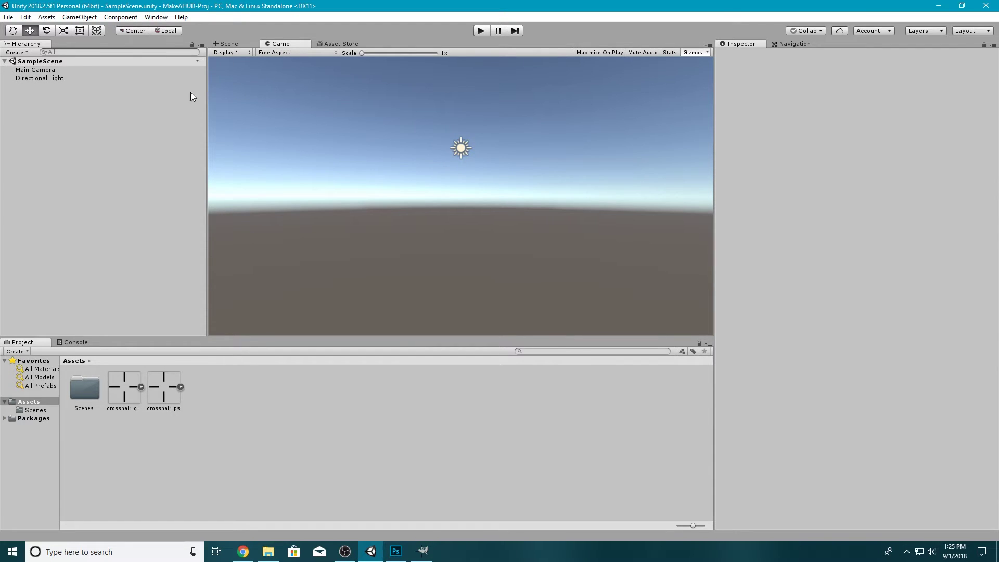
{"action": "left_click", "coordinate": [93, 17]}
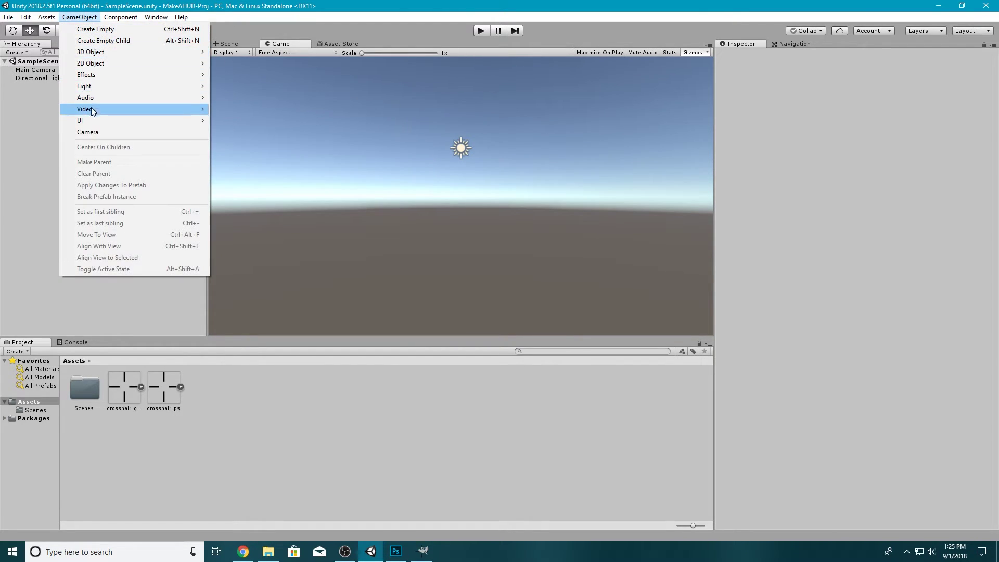
{"action": "mouse_move", "coordinate": [109, 122]}
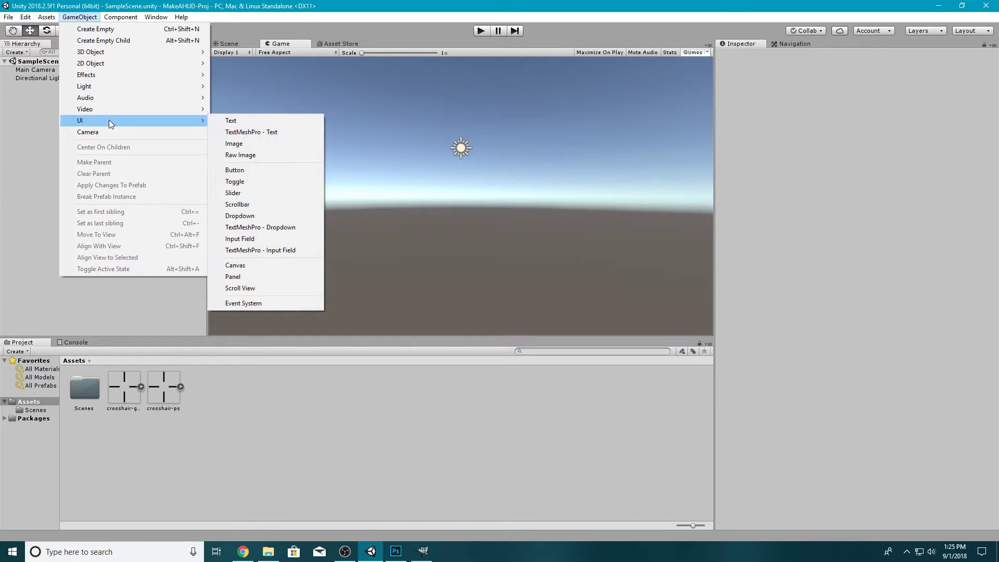
{"action": "left_click", "coordinate": [245, 144]}
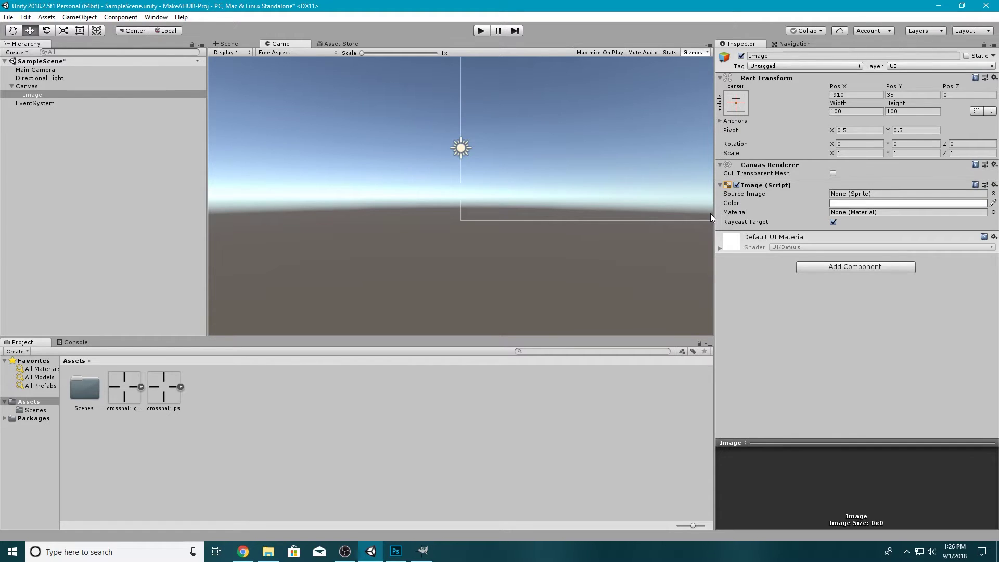
Return to the Scene view and clear the selection.
{"action": "left_click", "coordinate": [241, 46]}
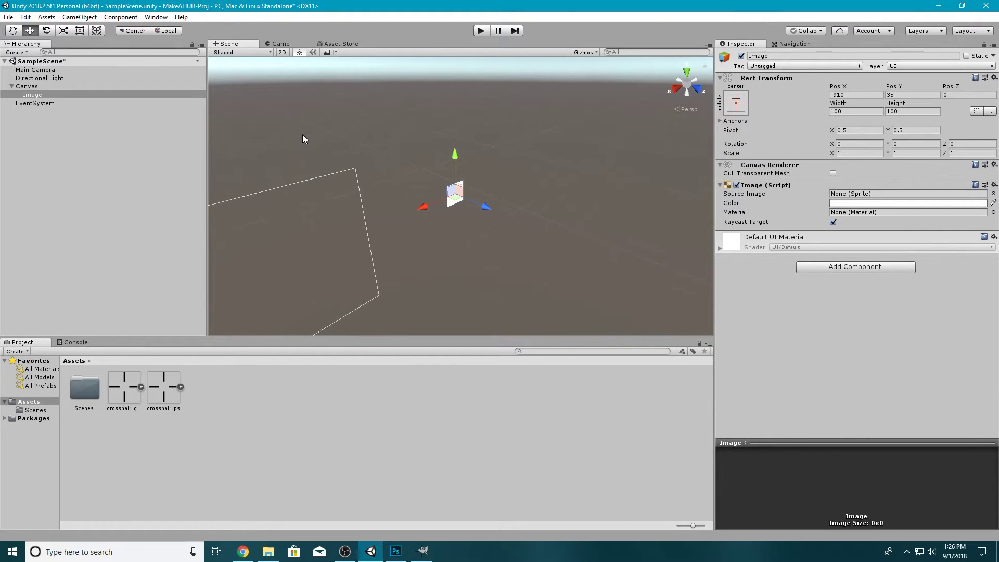
{"action": "scroll", "coordinate": [318, 146], "scroll_direction": "up", "scroll_amount": 5}
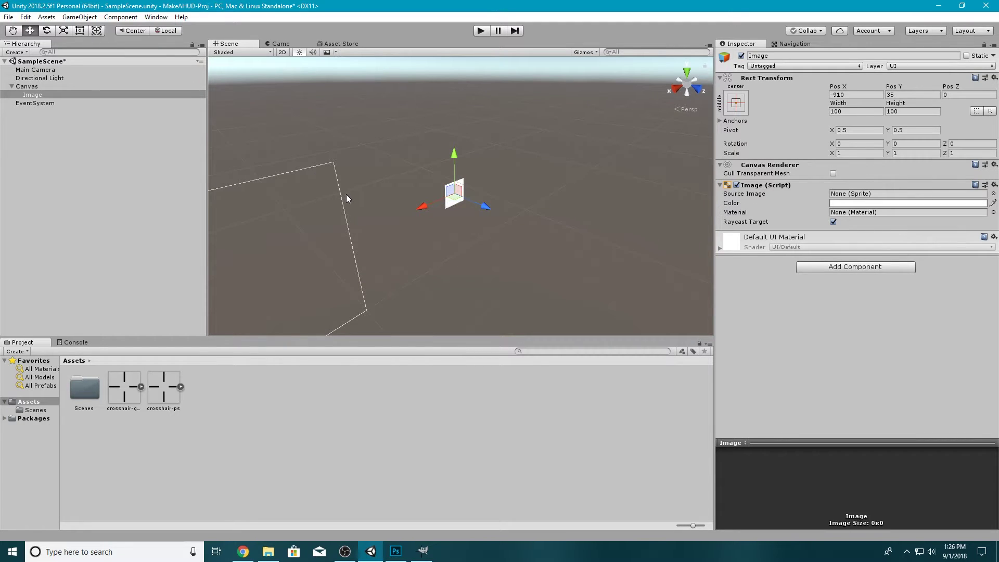
{"action": "scroll", "coordinate": [346, 194], "scroll_direction": "down", "scroll_amount": 3}
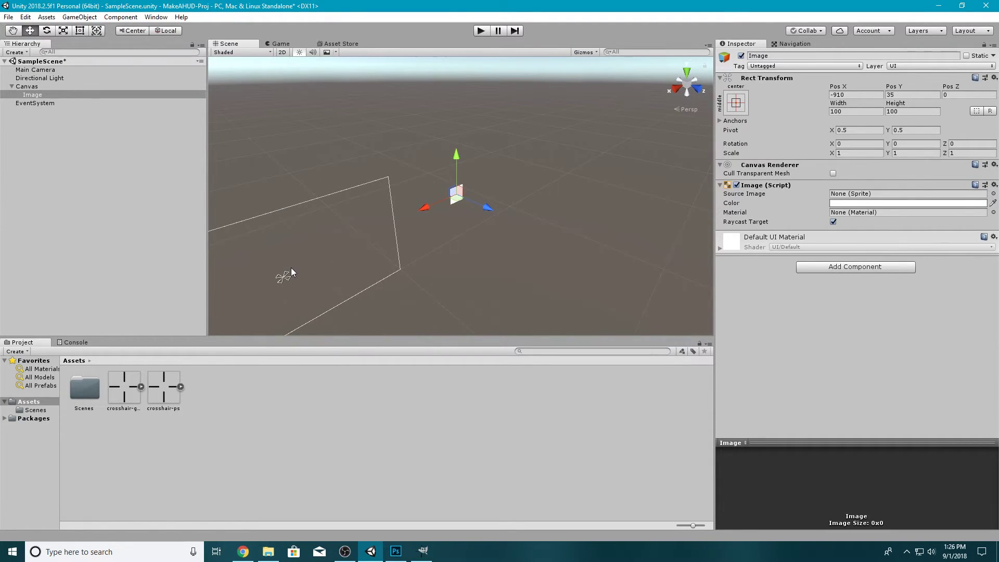
{"action": "left_click", "coordinate": [473, 248]}
Alt-apply the middle-center anchor preset to the Image, placing it at Pos X 0, Pos Y 0.
{"action": "left_click", "coordinate": [46, 93]}
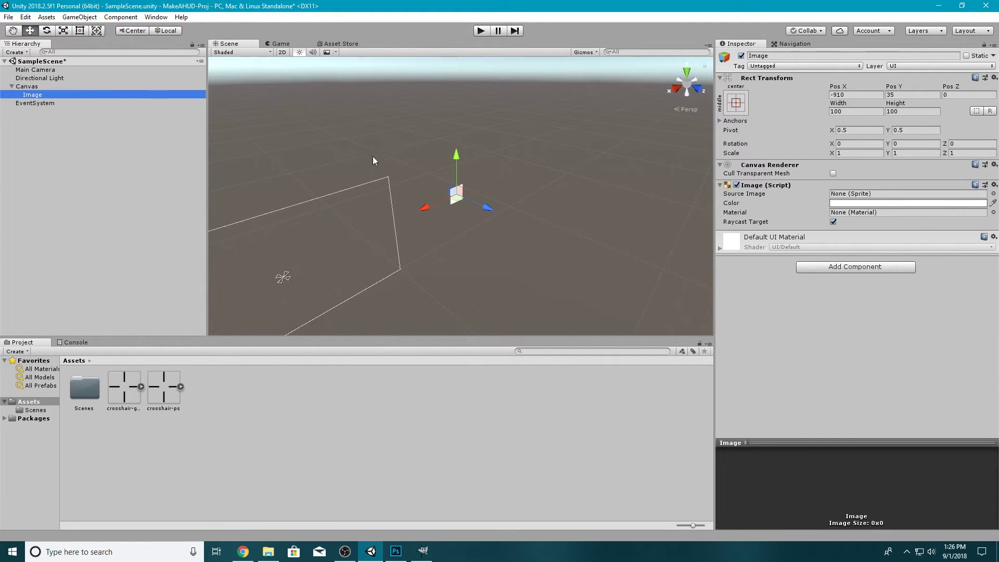
{"action": "left_click", "coordinate": [736, 105]}
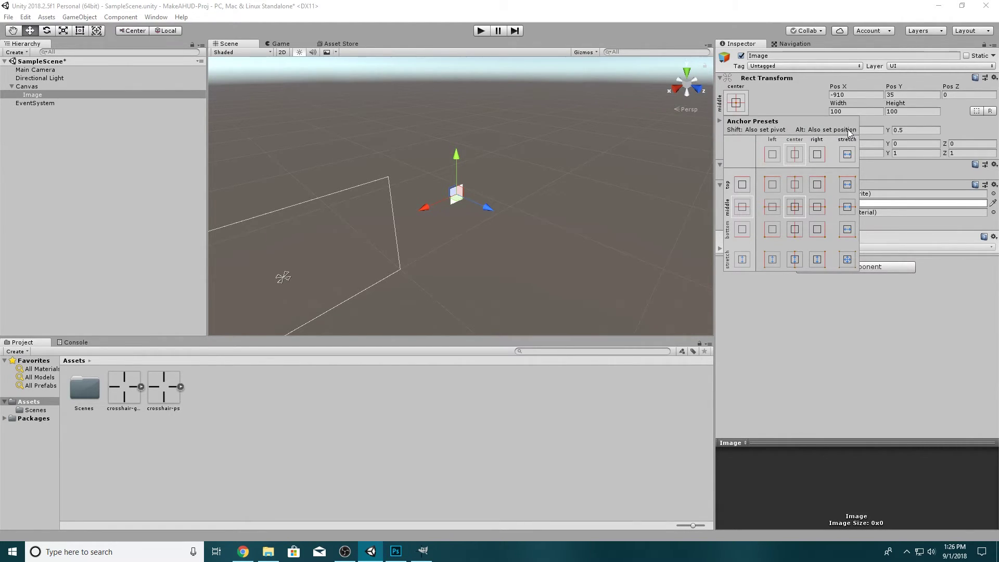
{"action": "key", "text": "shift+alt"}
{"action": "key", "text": "alt"}
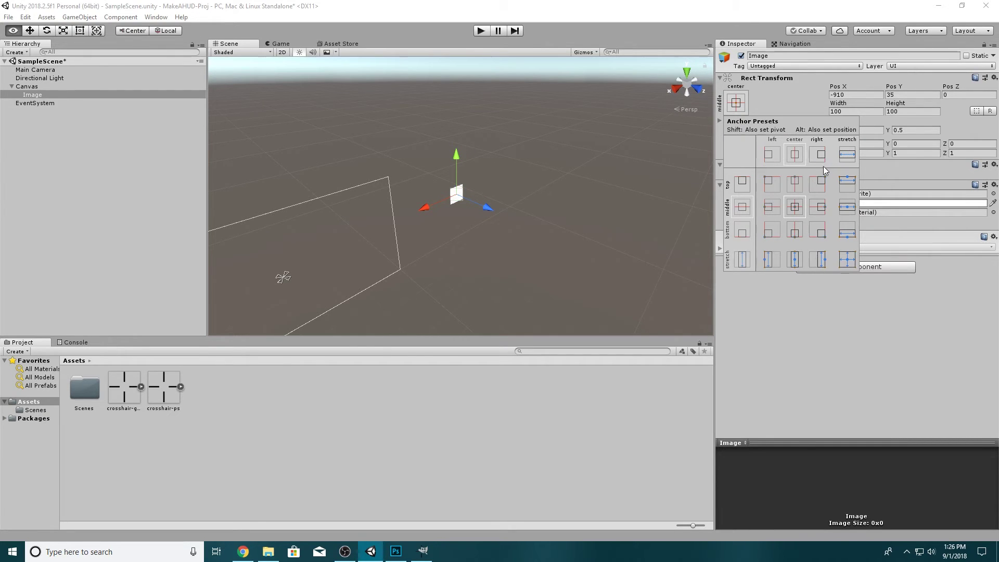
{"action": "left_click", "coordinate": [794, 209], "text": "alt+shift"}
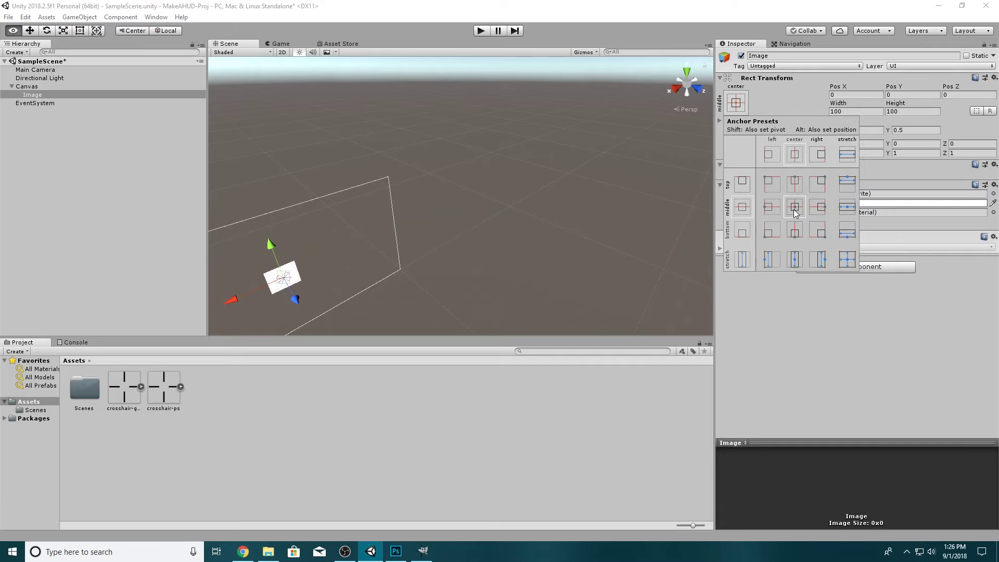
Frame the Image in the Scene view and check it in the Game view.
{"action": "left_click", "coordinate": [789, 338]}
{"action": "key", "text": "f"}
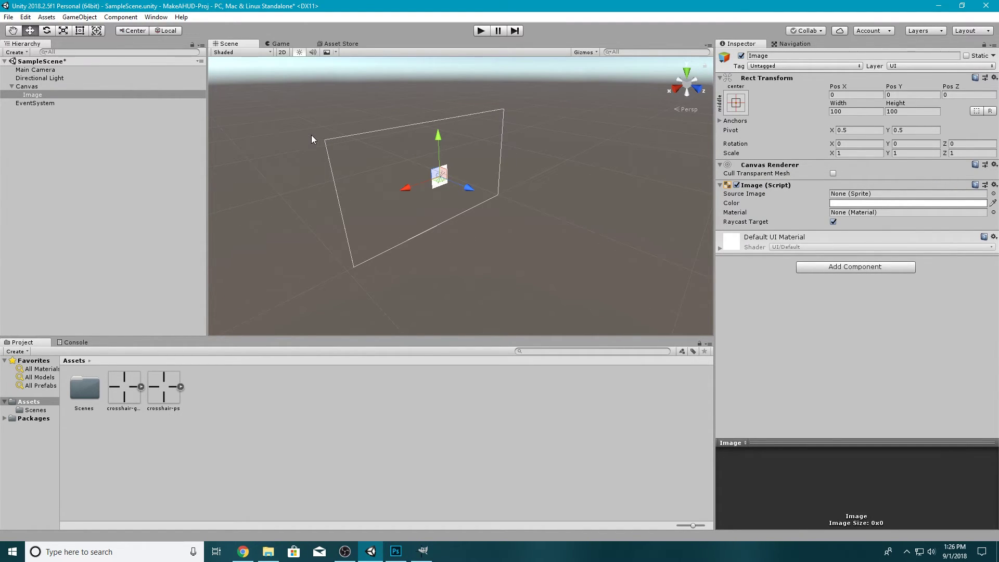
{"action": "left_click", "coordinate": [291, 45]}
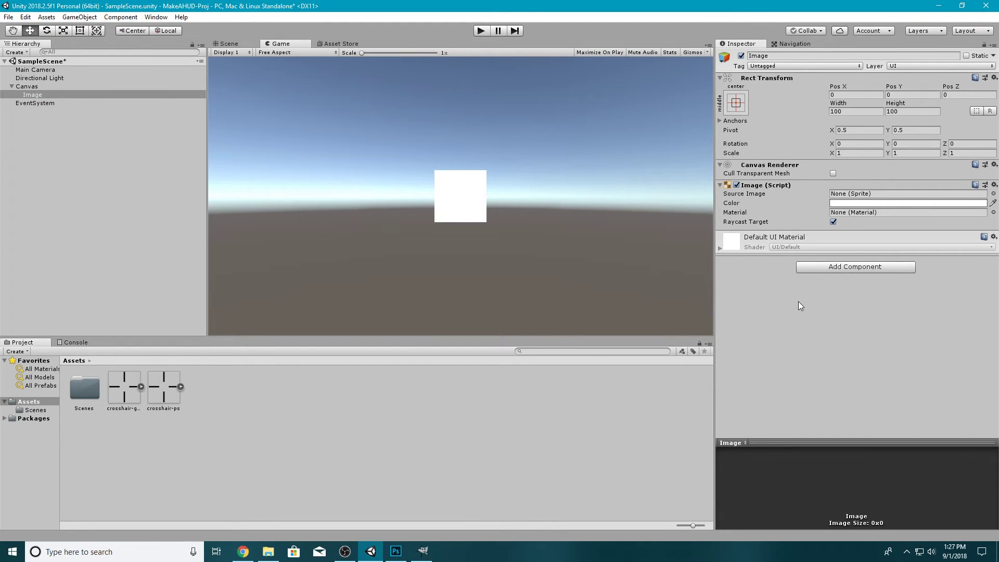
Set the Image's Rect Transform Width to 75 and Height to 75.
{"action": "left_click", "coordinate": [851, 113]}
{"action": "type", "text": "75"}
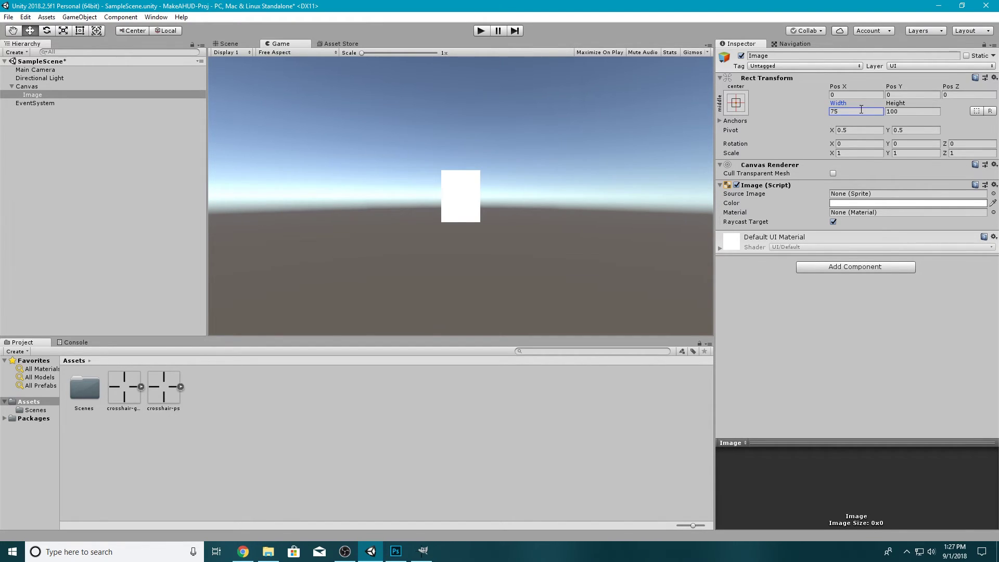
{"action": "left_click", "coordinate": [892, 112]}
{"action": "type", "text": "75"}
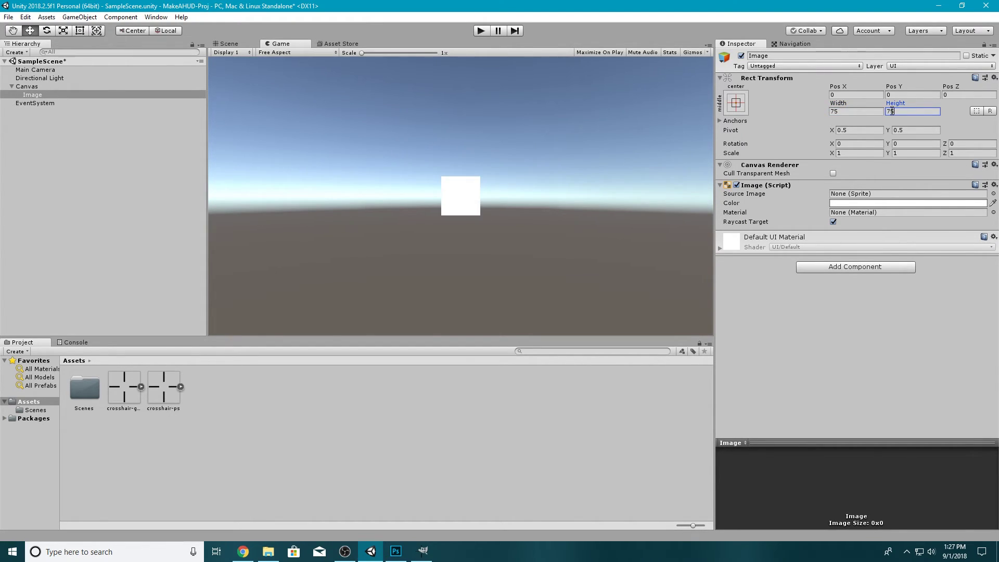
{"action": "key", "text": "Return"}
Assign crosshair-ps as the Image's Source Image after widening panels and briefly trying crosshair-gimp.
{"action": "left_click_drag", "start_coordinate": [164, 384], "coordinate": [852, 199]}
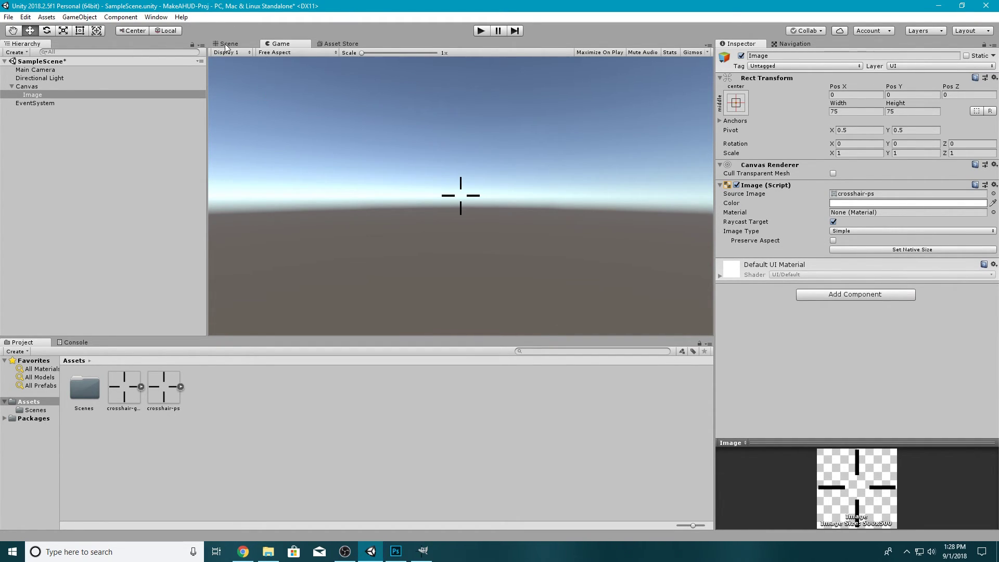
{"action": "left_click_drag", "start_coordinate": [713, 334], "coordinate": [810, 275]}
{"action": "left_click_drag", "start_coordinate": [385, 312], "coordinate": [235, 320]}
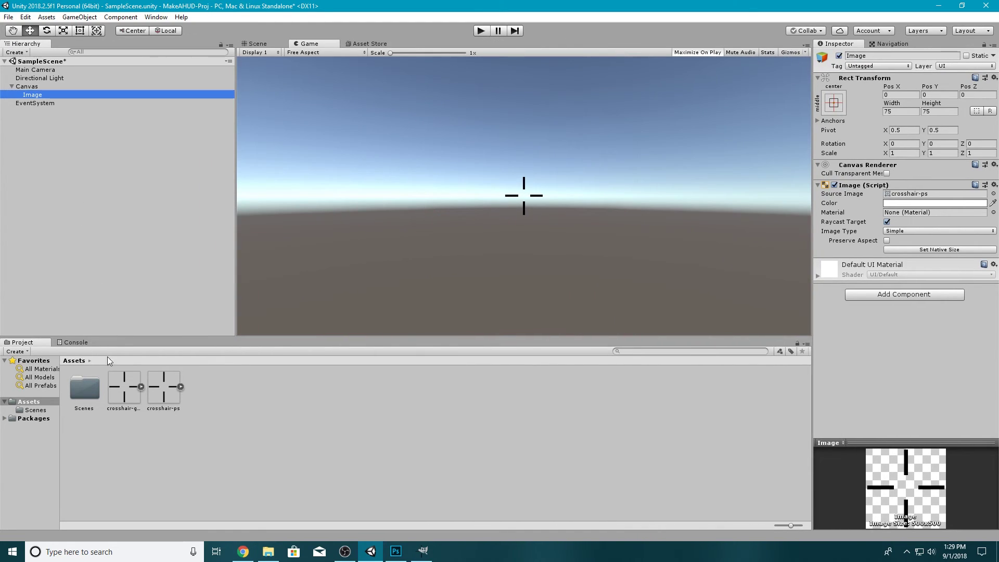
{"action": "left_click_drag", "start_coordinate": [124, 386], "coordinate": [899, 198]}
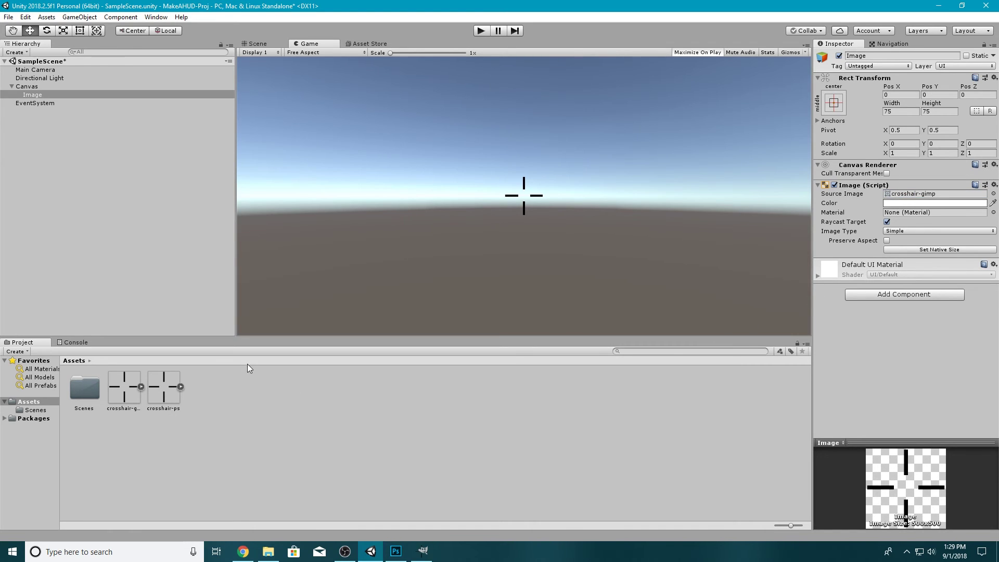
{"action": "left_click_drag", "start_coordinate": [175, 385], "coordinate": [941, 195]}
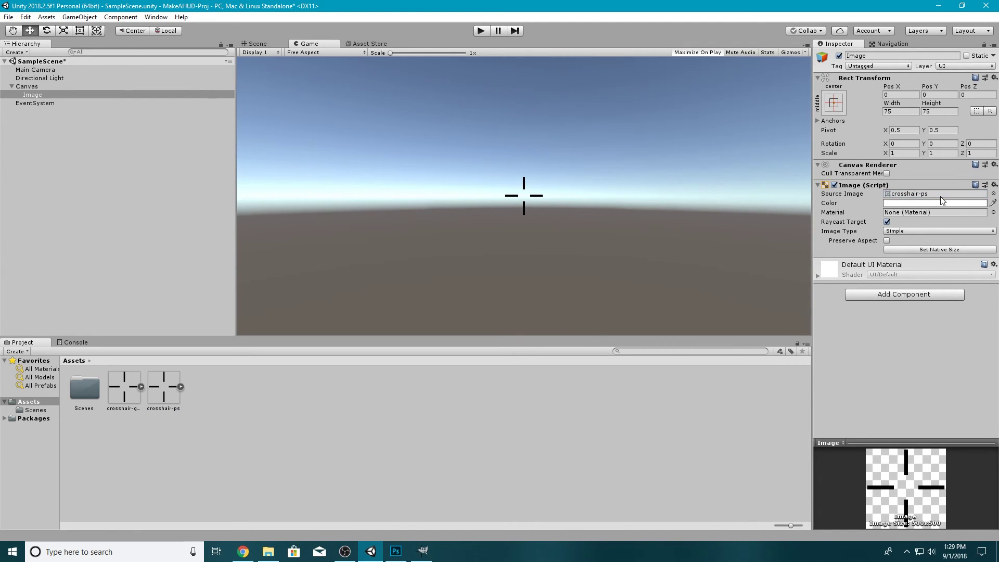